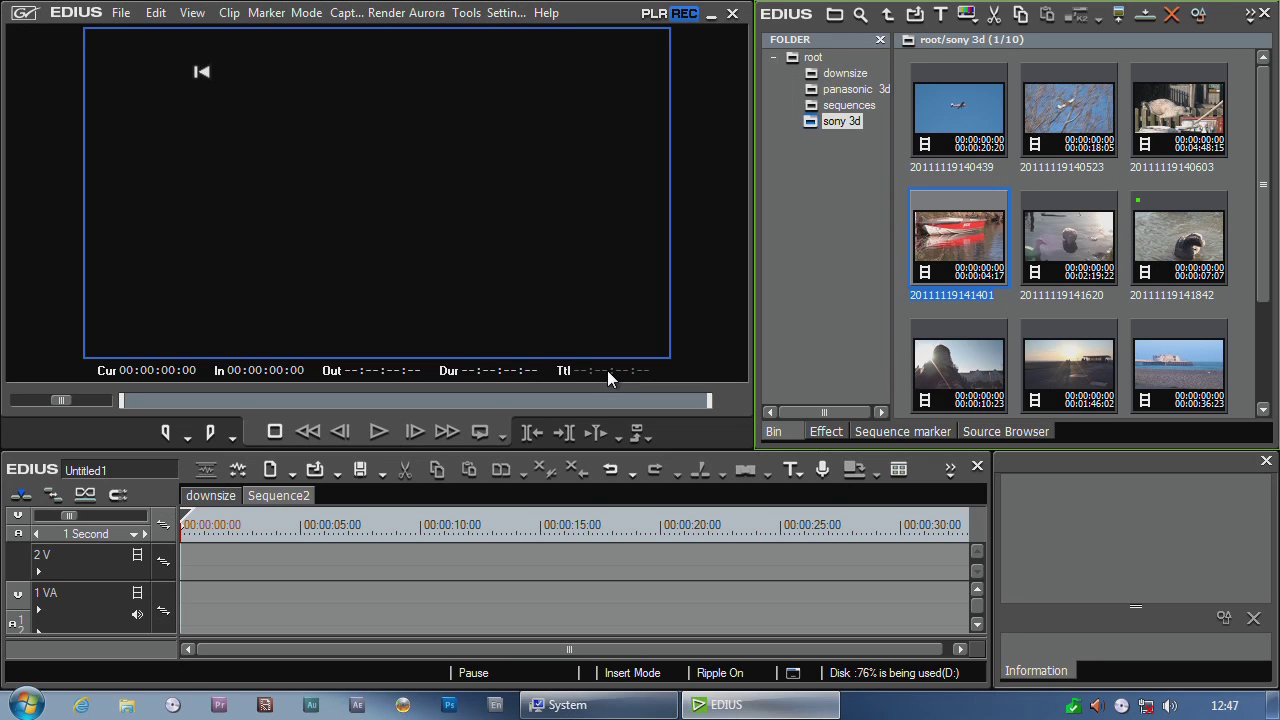
click(871, 308)
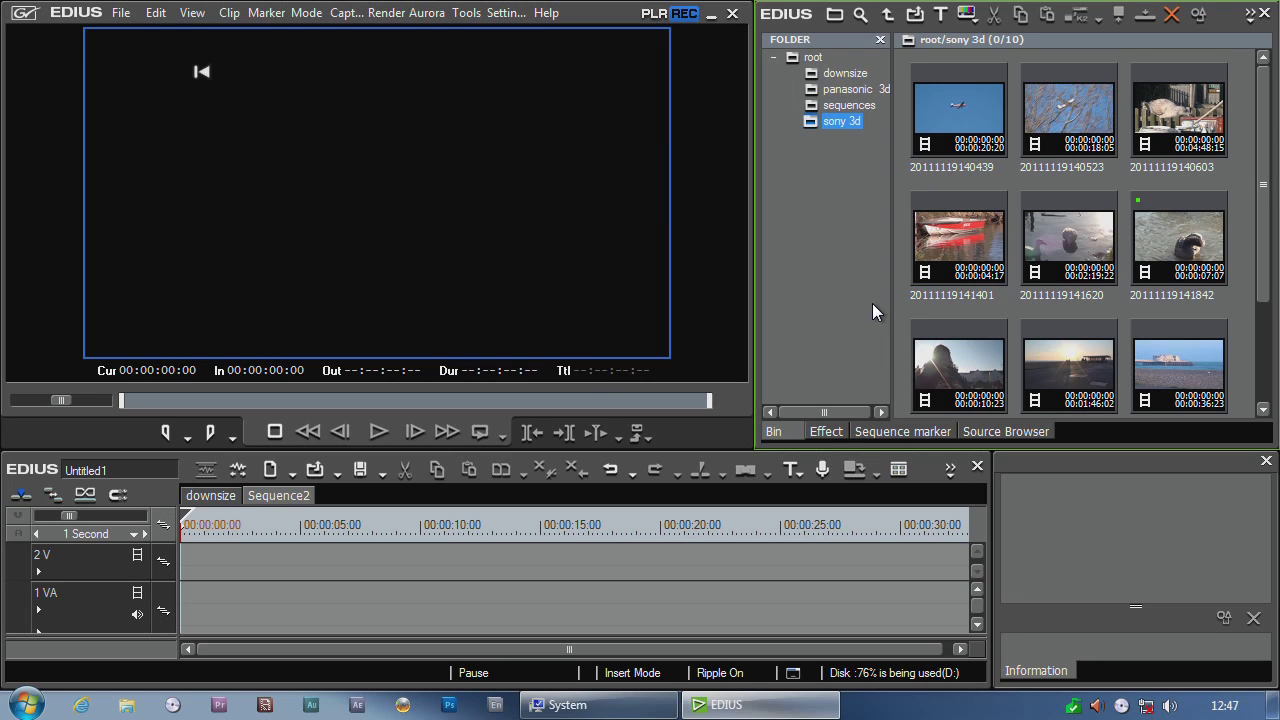
click(1200, 253)
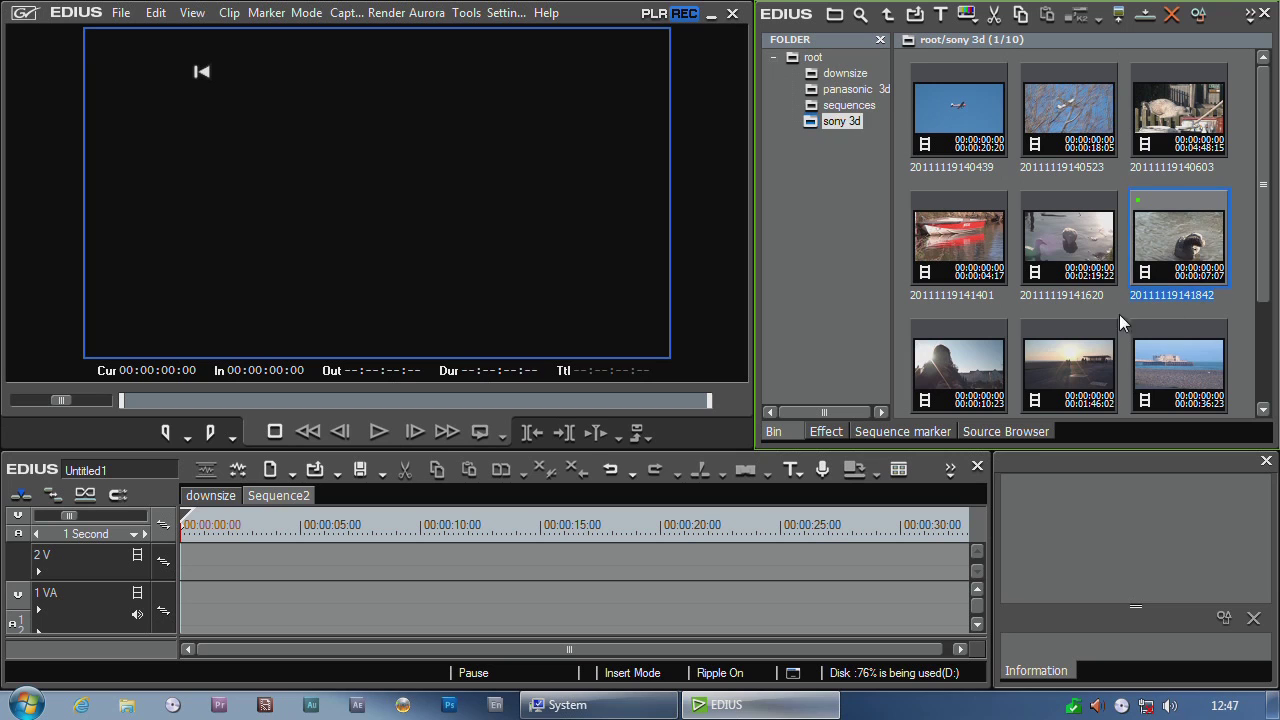
double_click(1173, 227)
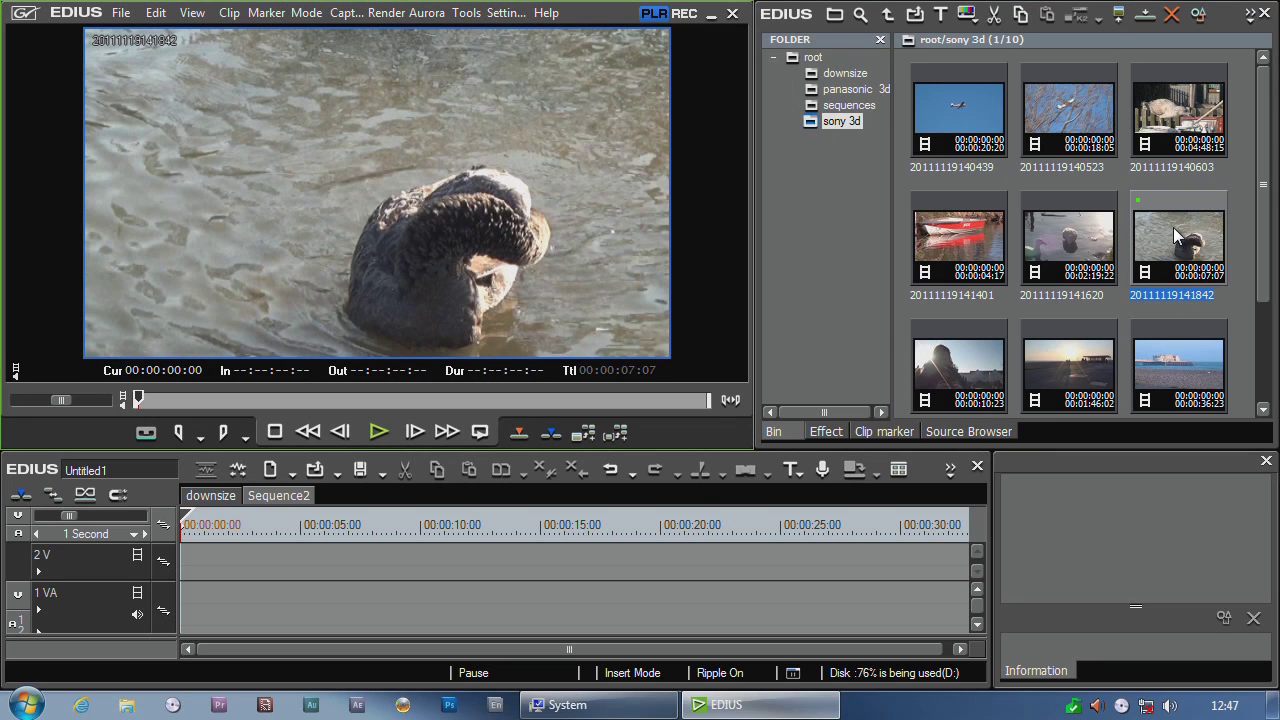
click(380, 431)
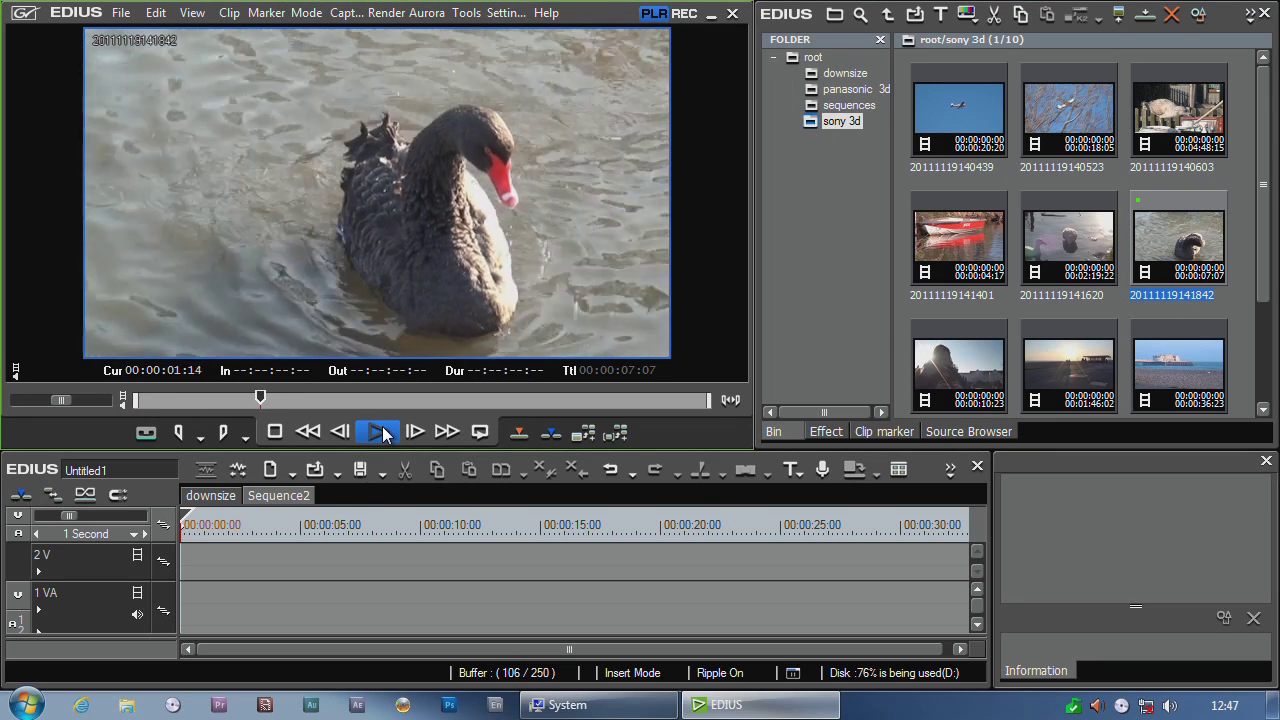
click(380, 431)
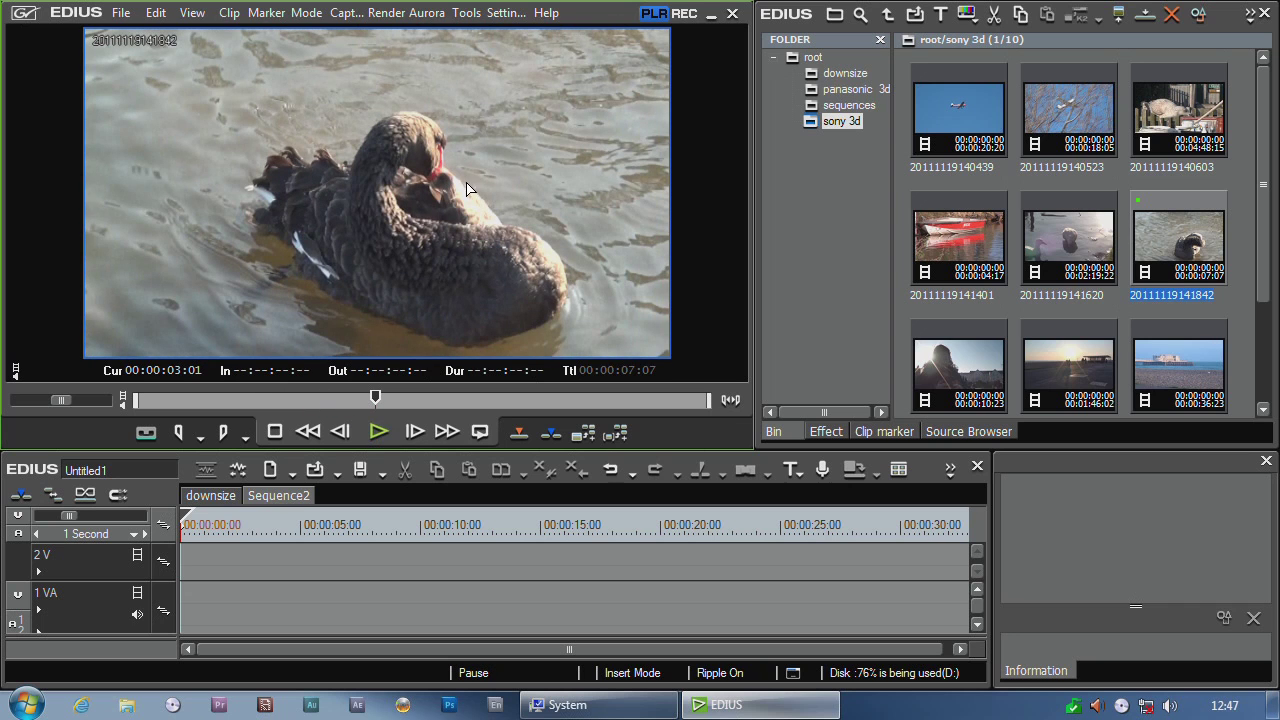
Set Stereoscopic Editing to Enable in the current project's advanced settings and confirm with OK
click(505, 14)
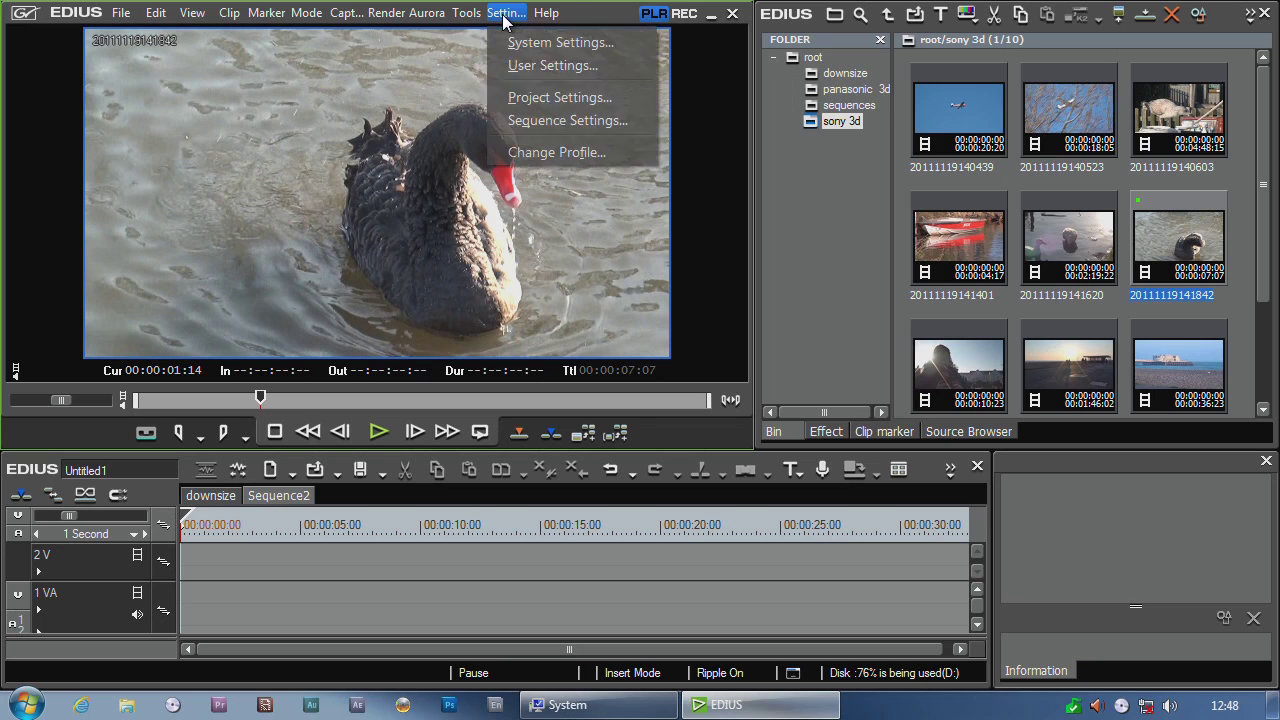
click(532, 100)
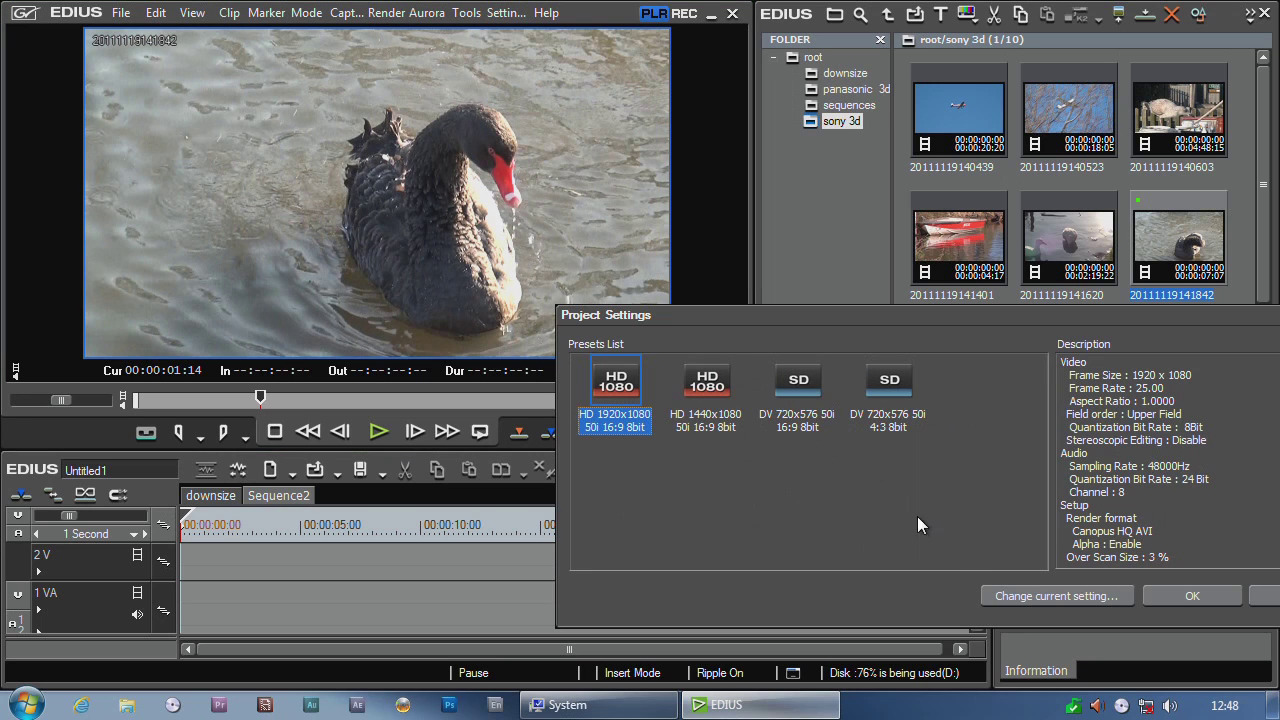
click(998, 595)
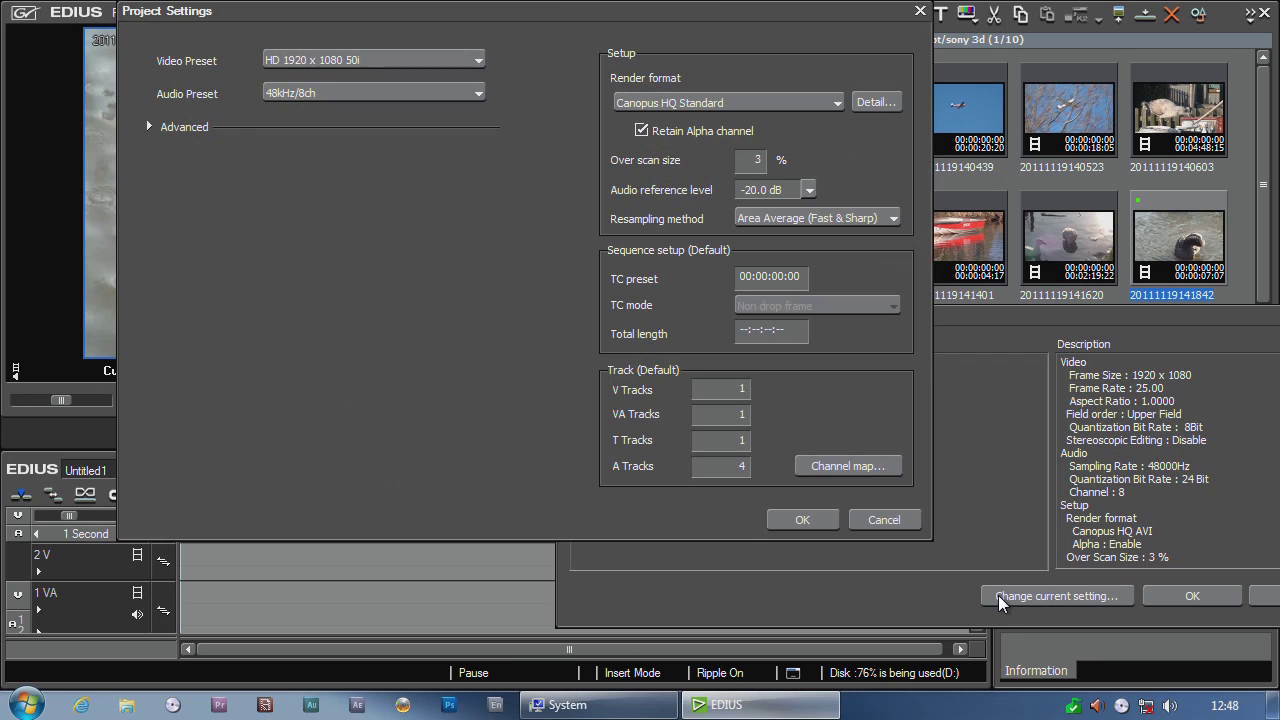
click(151, 127)
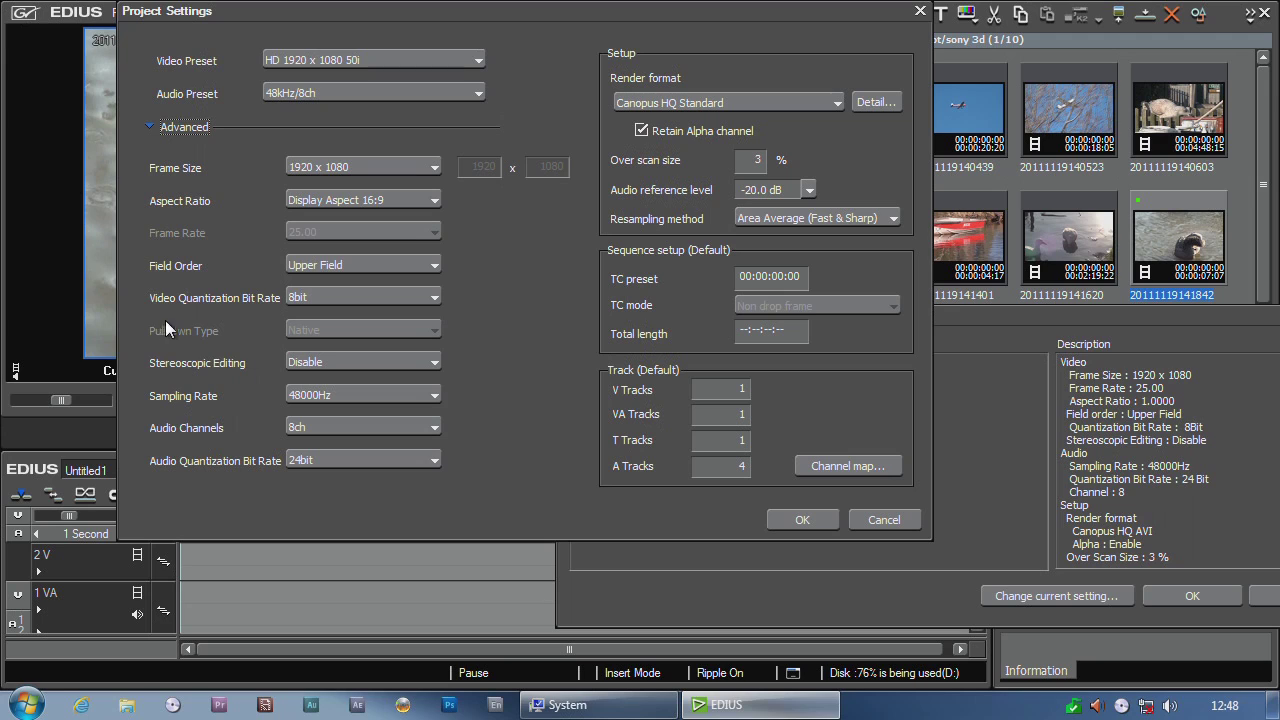
click(323, 365)
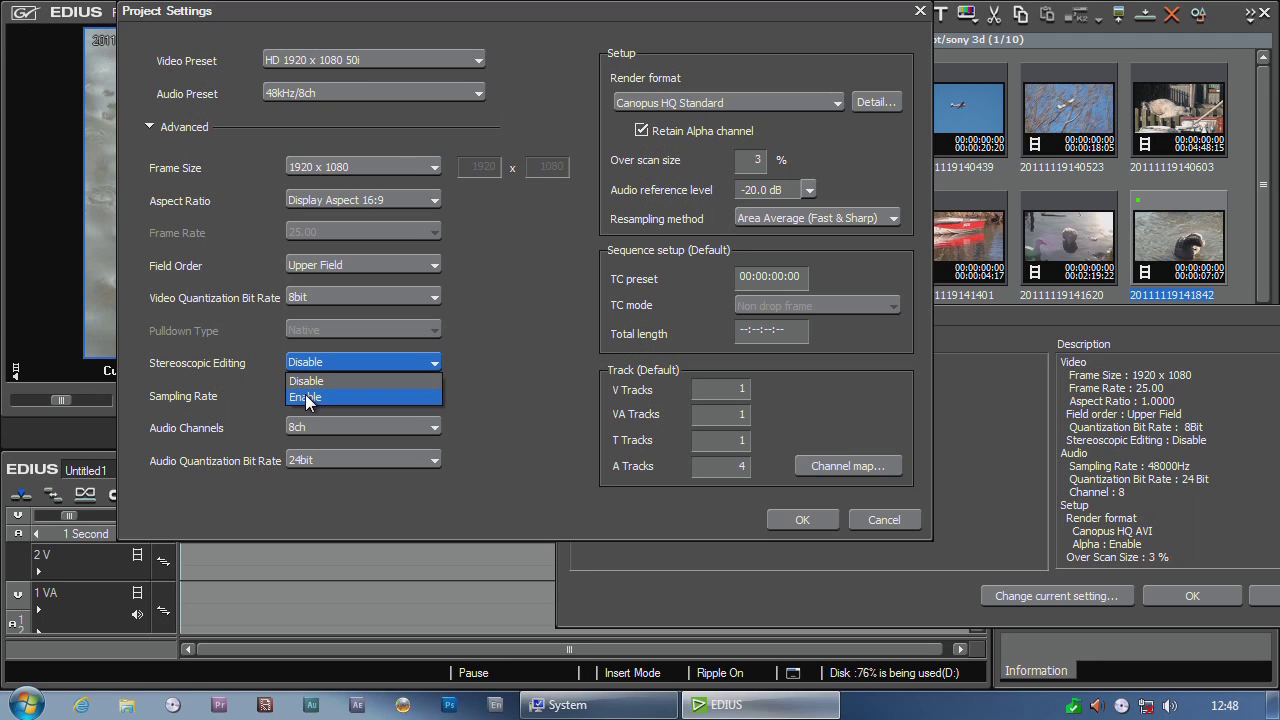
click(305, 398)
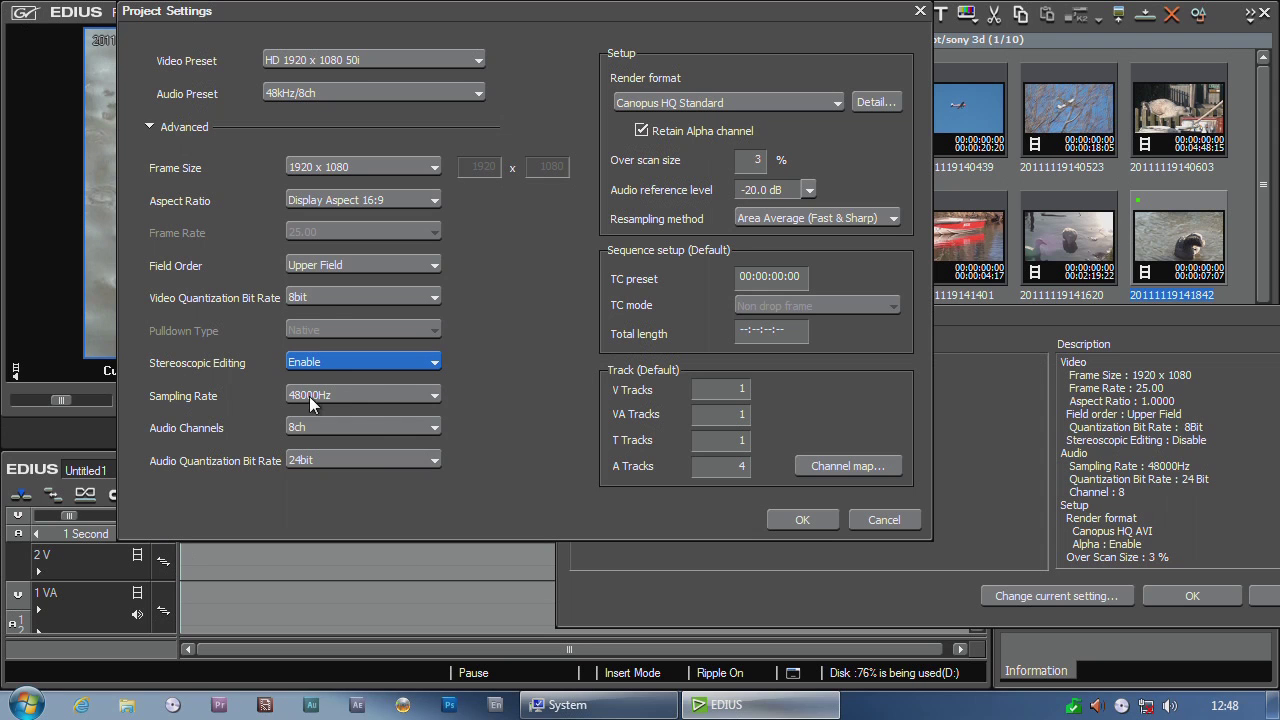
click(803, 521)
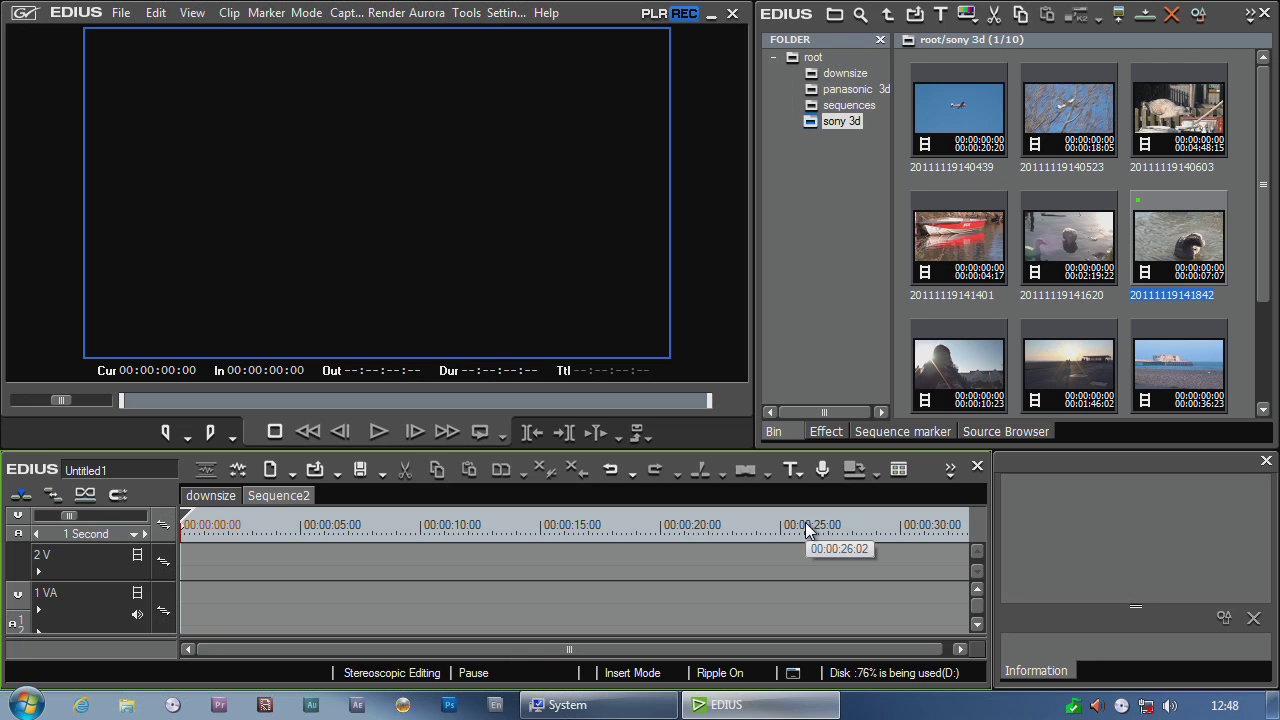
Show the swan clip at about two seconds and preview it as top-and-bottom, then anaglyph
click(655, 13)
drag(256, 400, 229, 410)
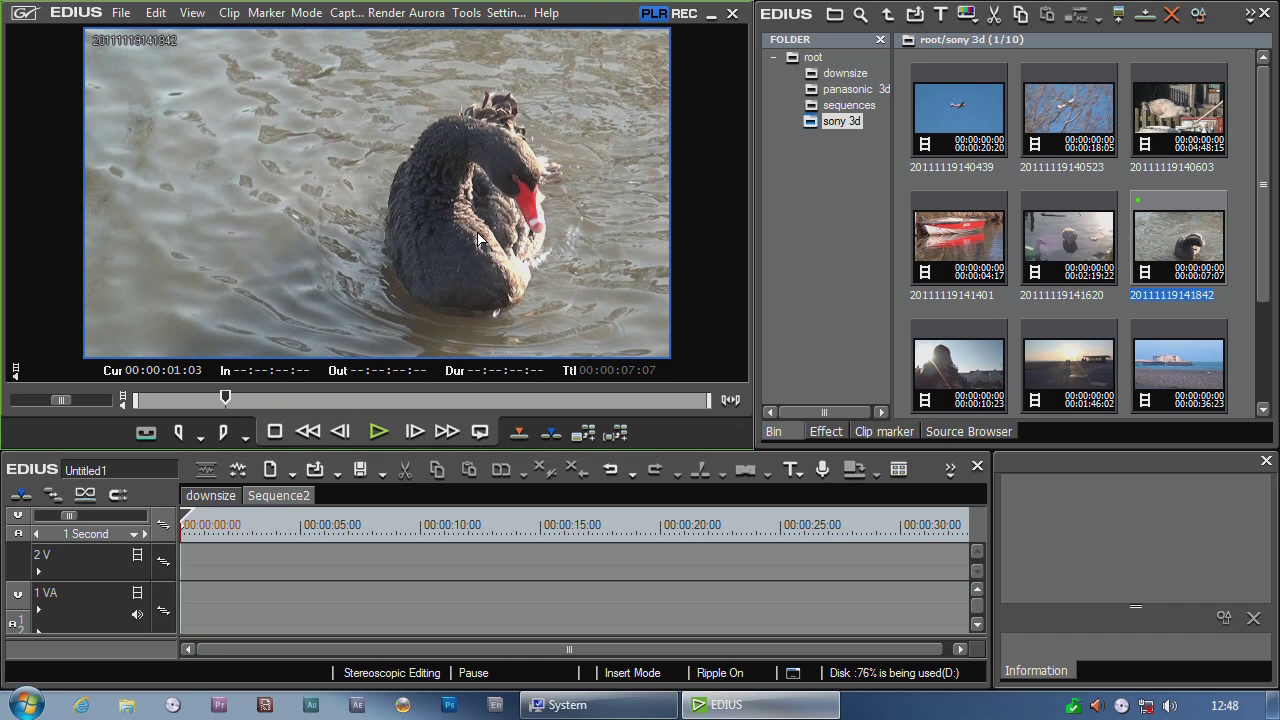
click(191, 13)
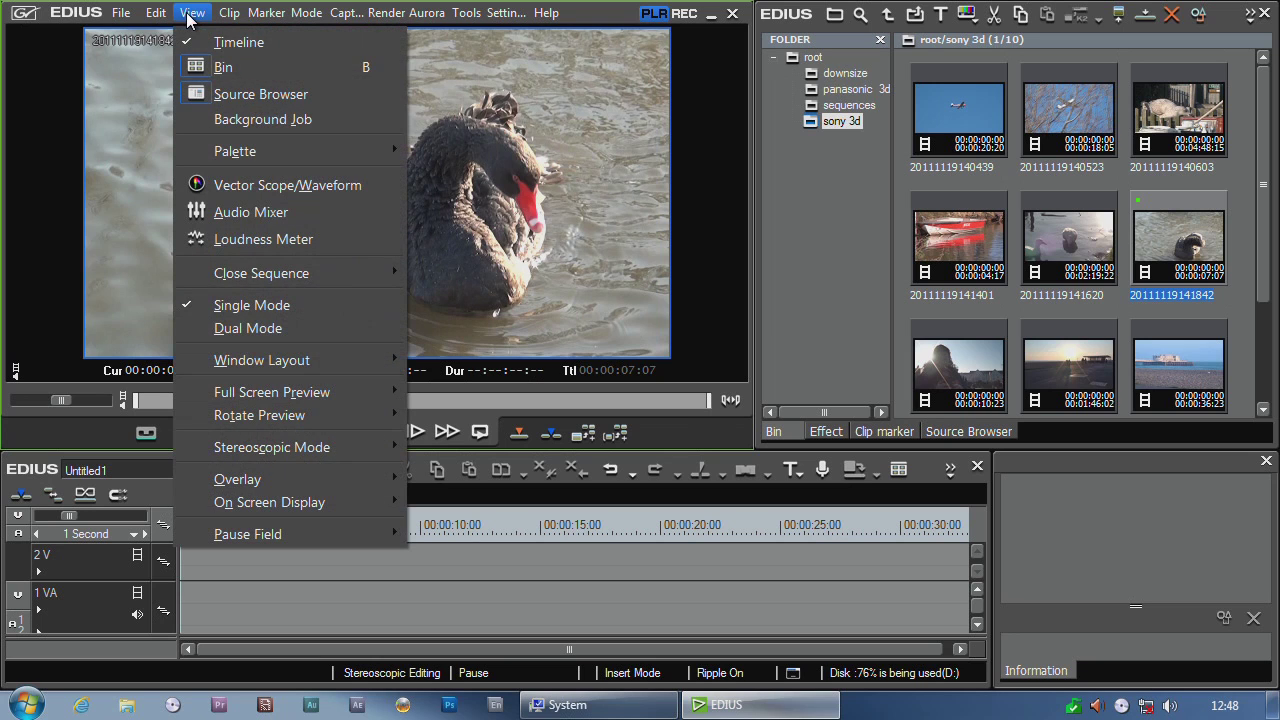
mouse_move(250, 446)
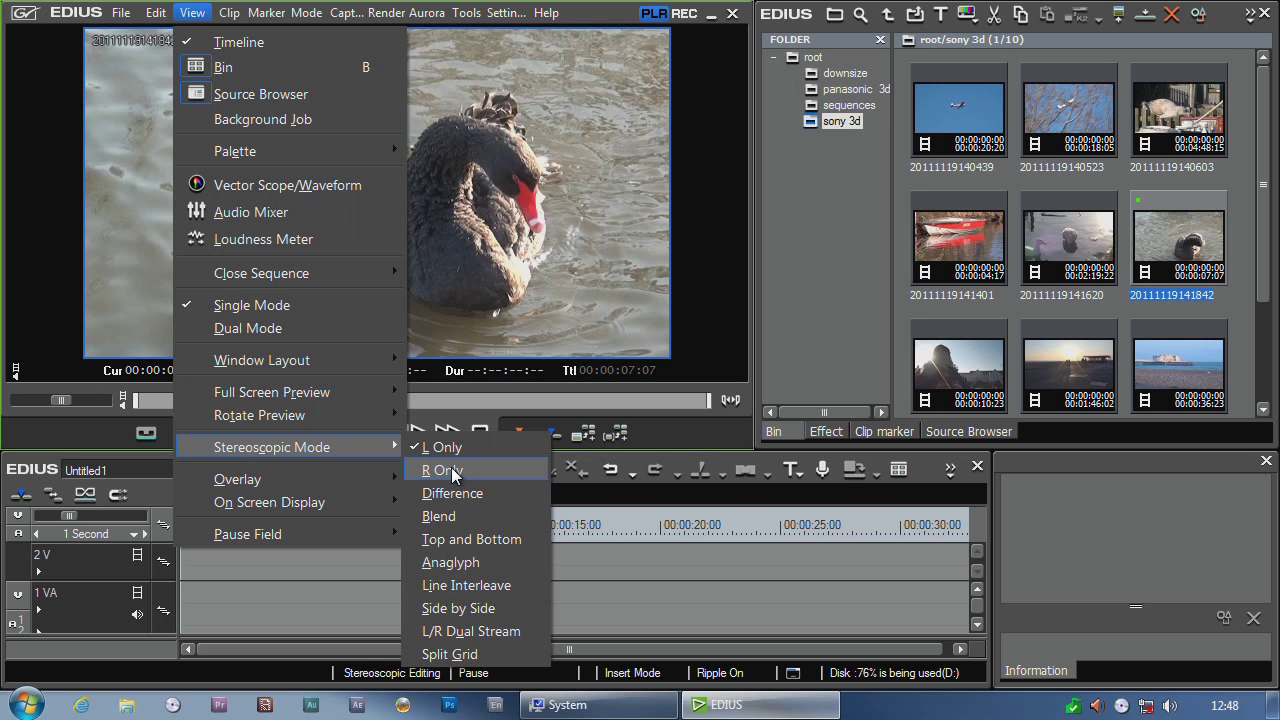
click(464, 539)
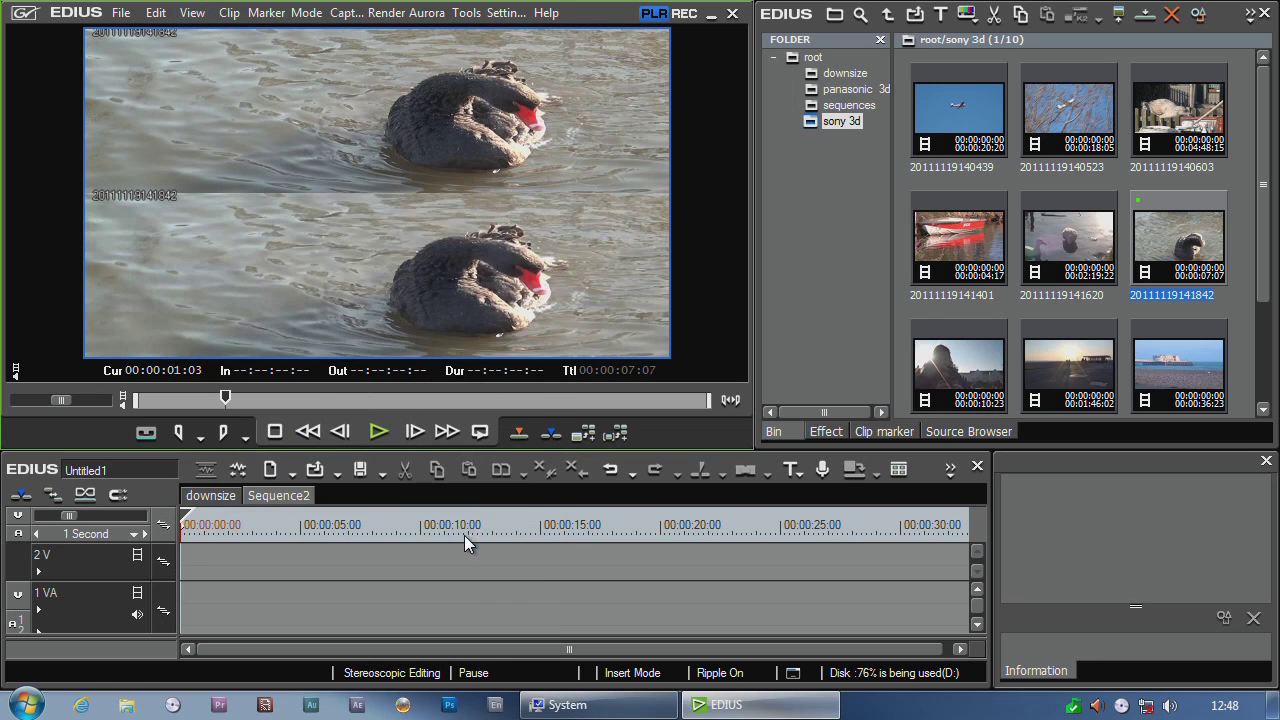
click(192, 12)
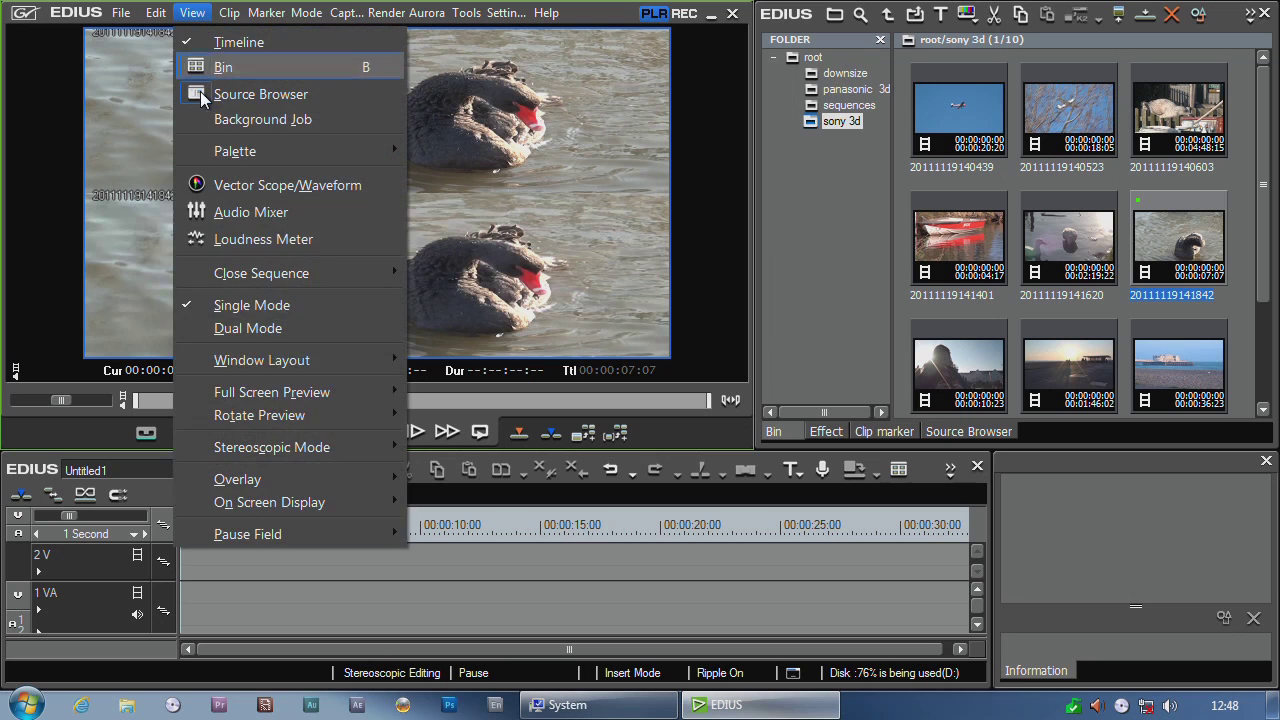
click(490, 563)
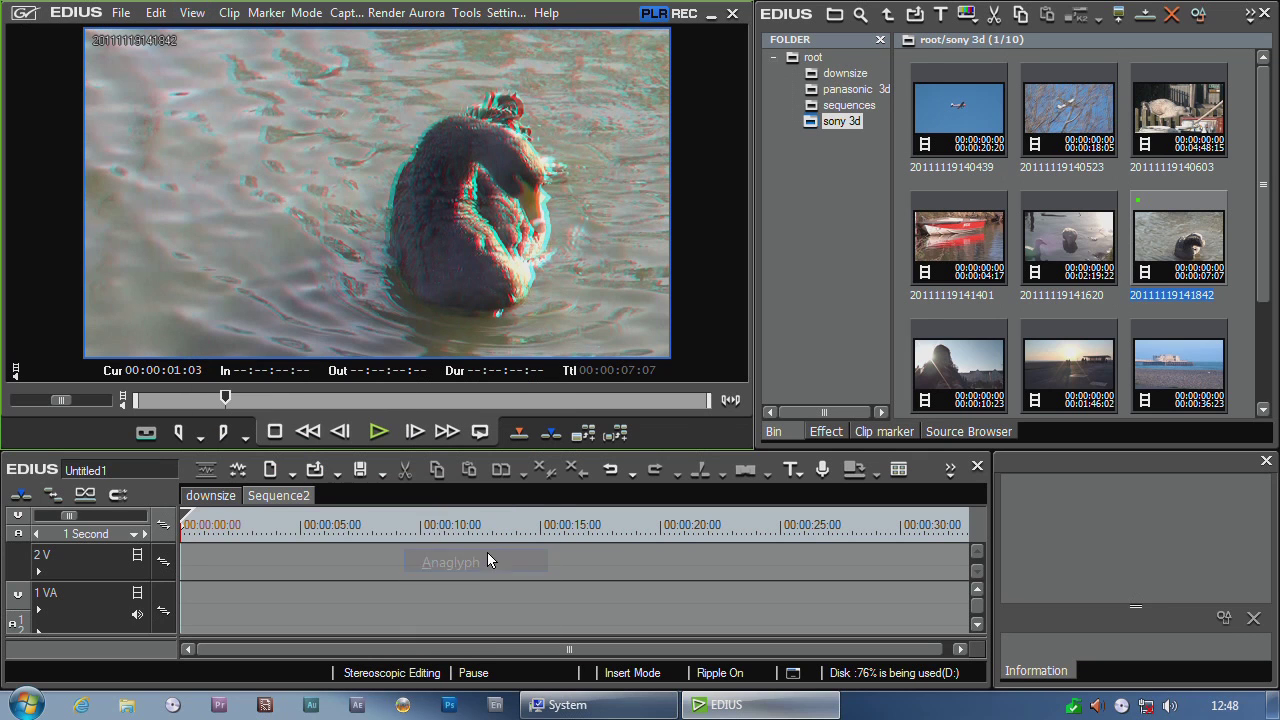
Try side-by-side and L/R Dual Stream previews, return to anaglyph, play, and pick a stereoscopic mode
click(192, 13)
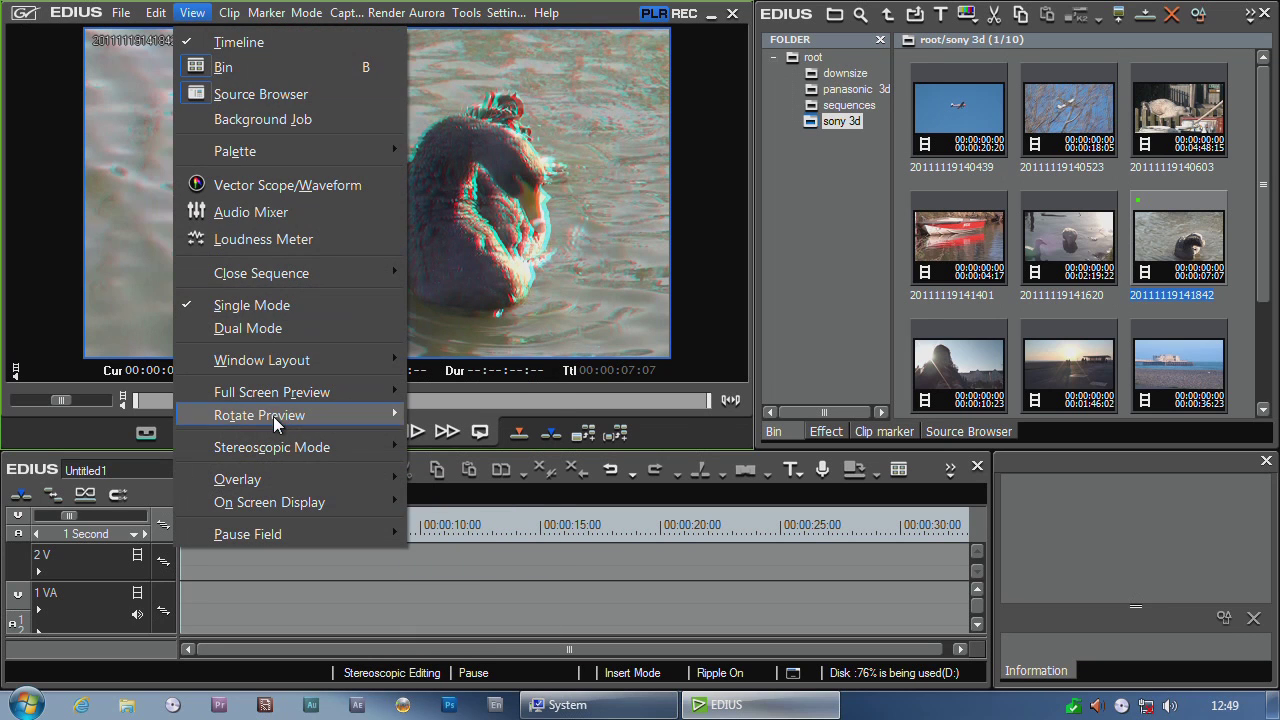
mouse_move(266, 446)
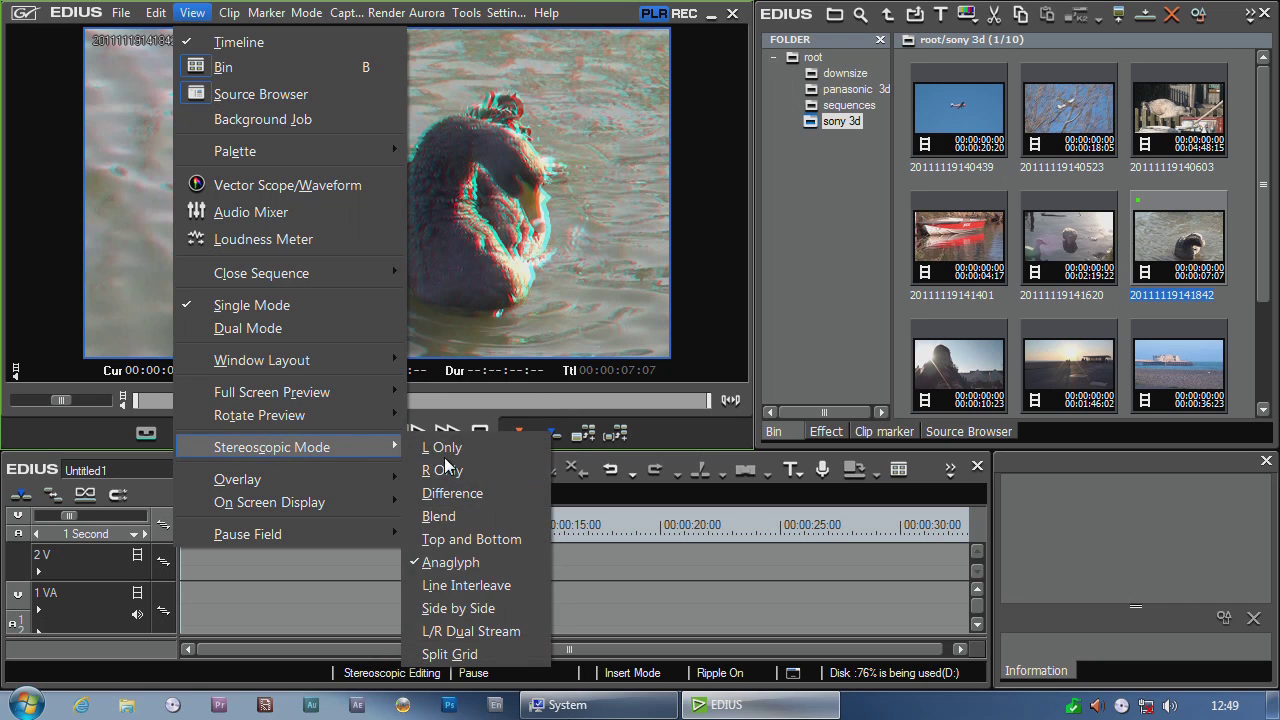
click(478, 610)
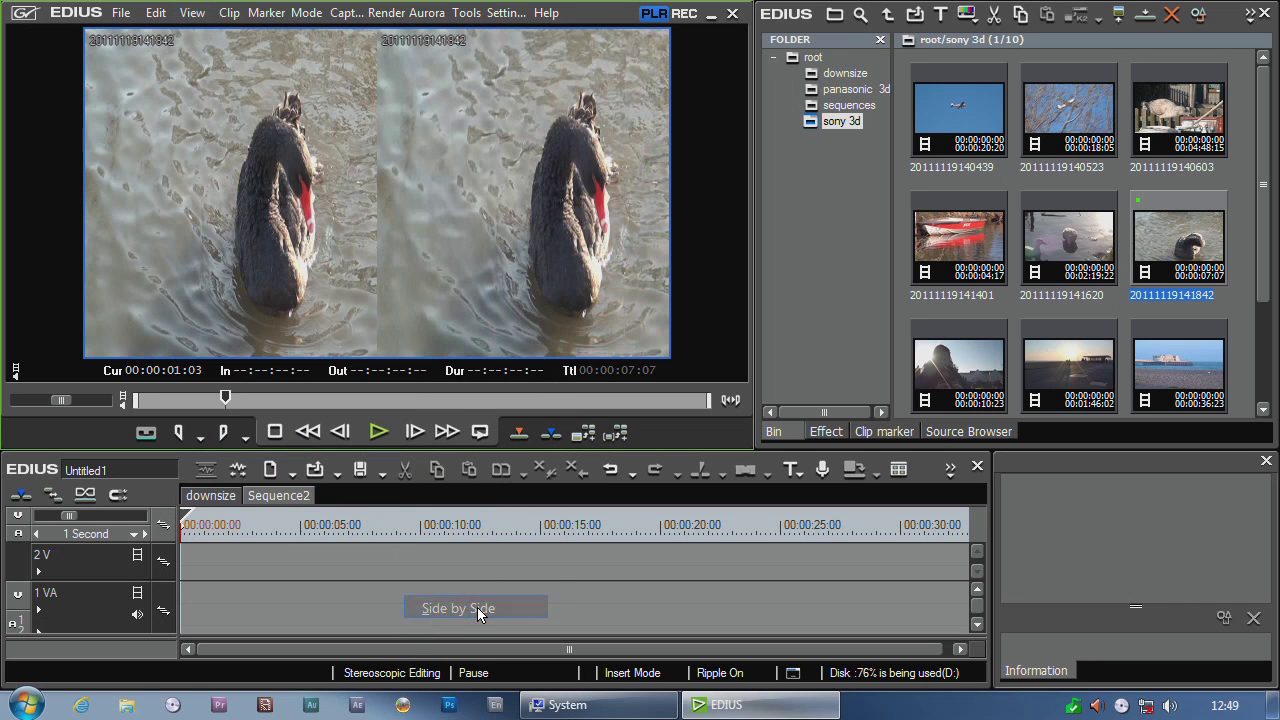
click(192, 13)
mouse_move(265, 449)
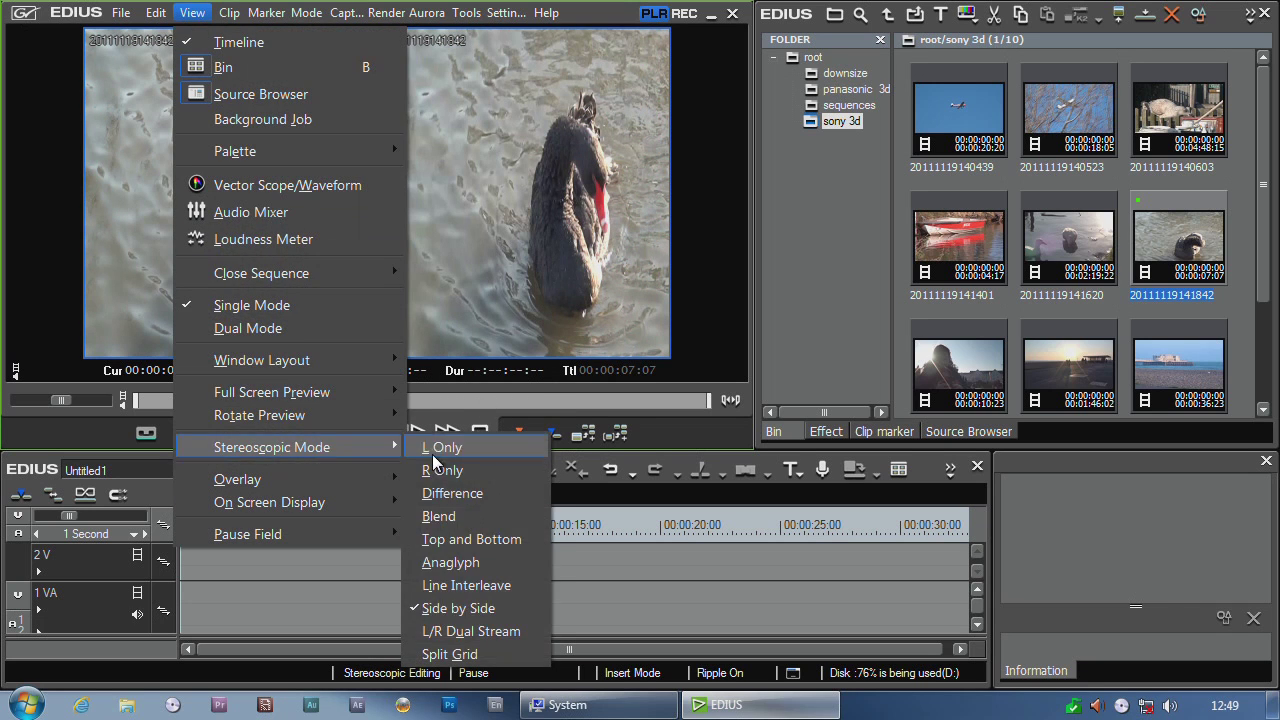
click(500, 636)
click(192, 12)
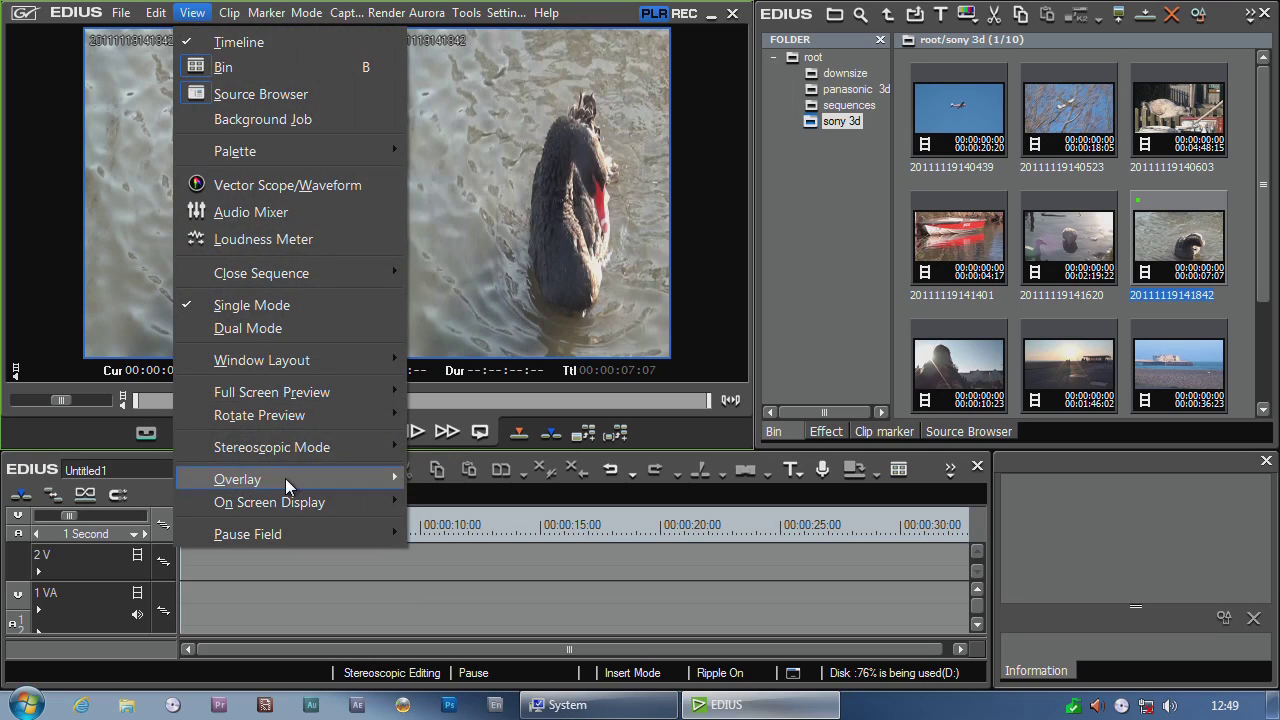
mouse_move(300, 447)
click(497, 568)
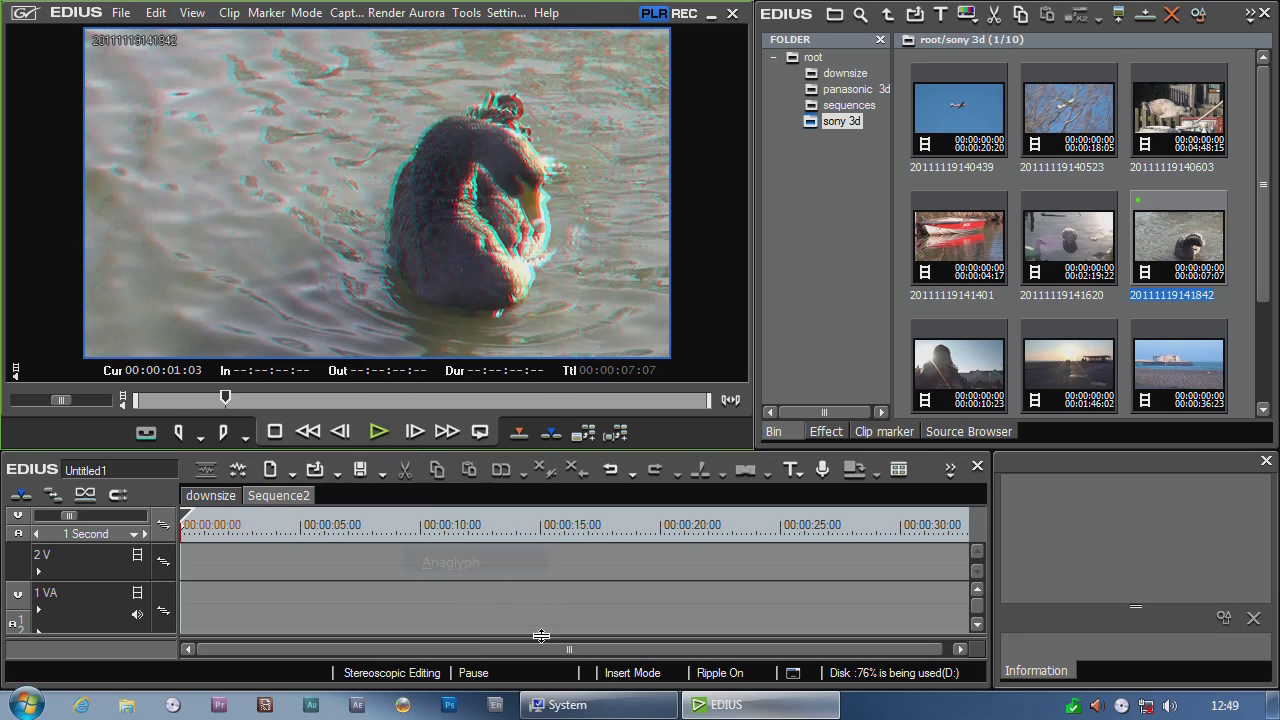
key(space)
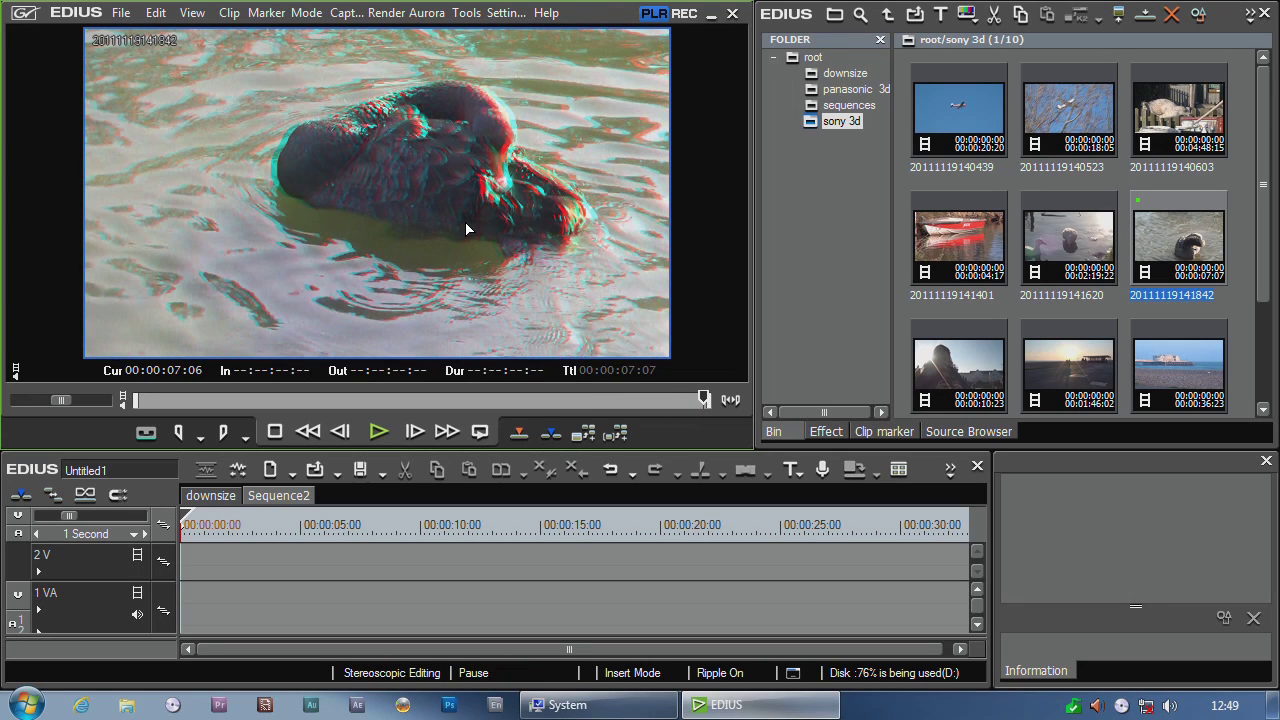
click(192, 12)
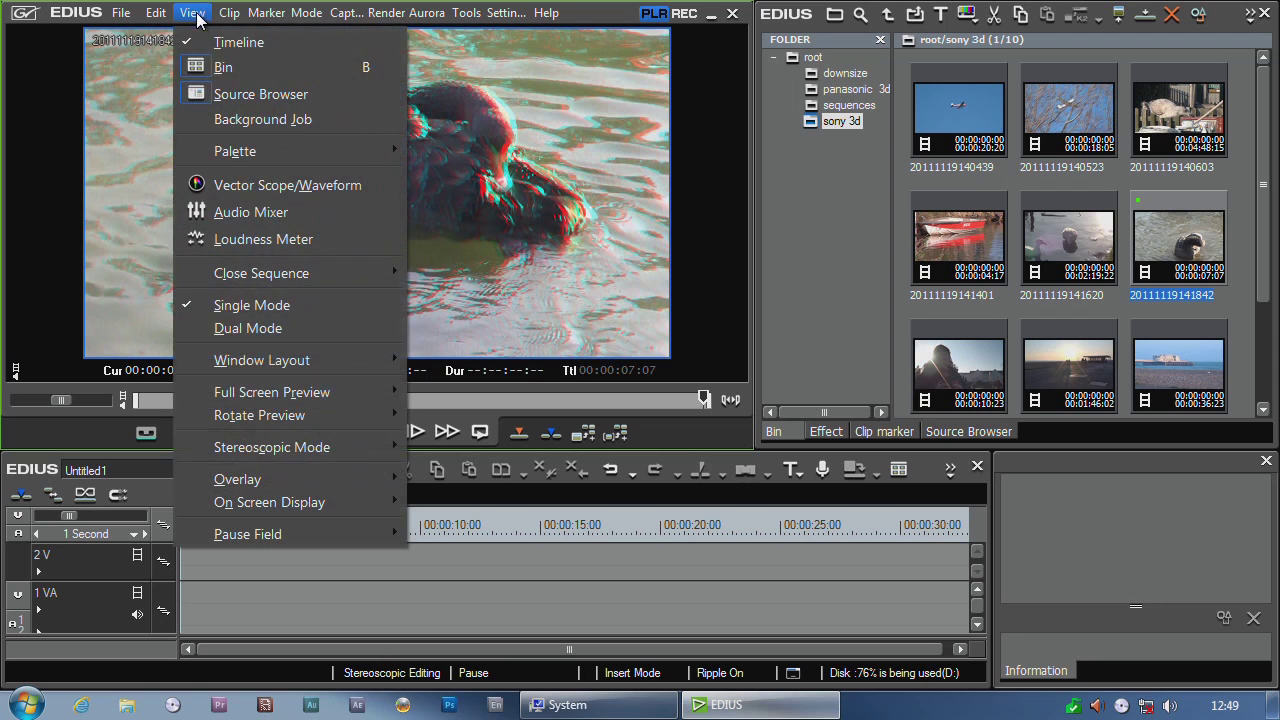
click(568, 294)
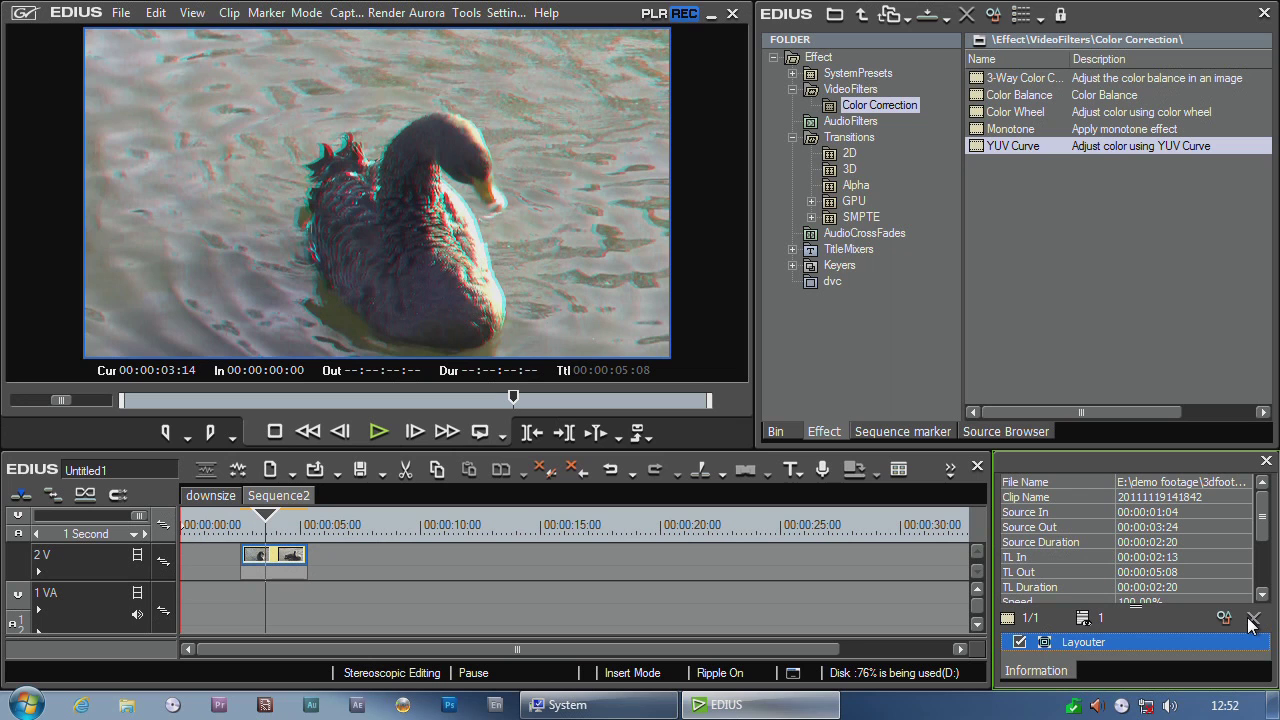
Scrub Sequence2 back to 00:00:02:19, scrub the source swan footage, then return to the bin
drag(513, 400, 425, 410)
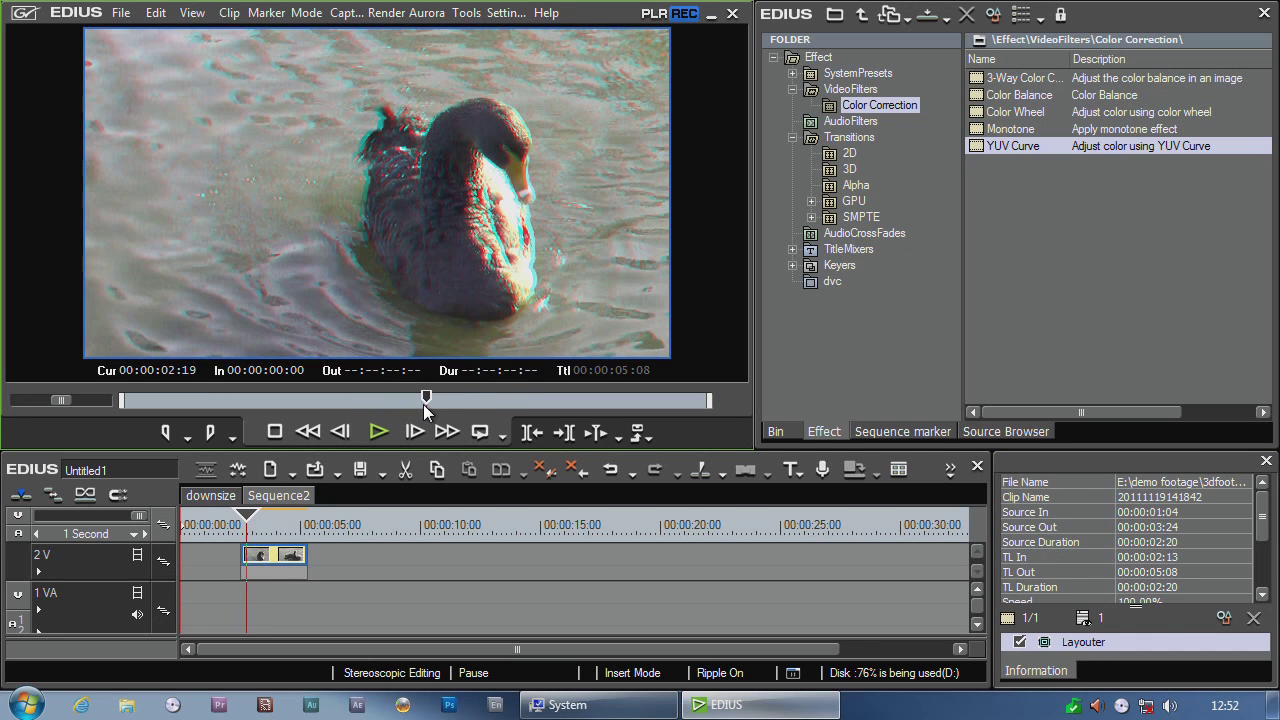
click(654, 13)
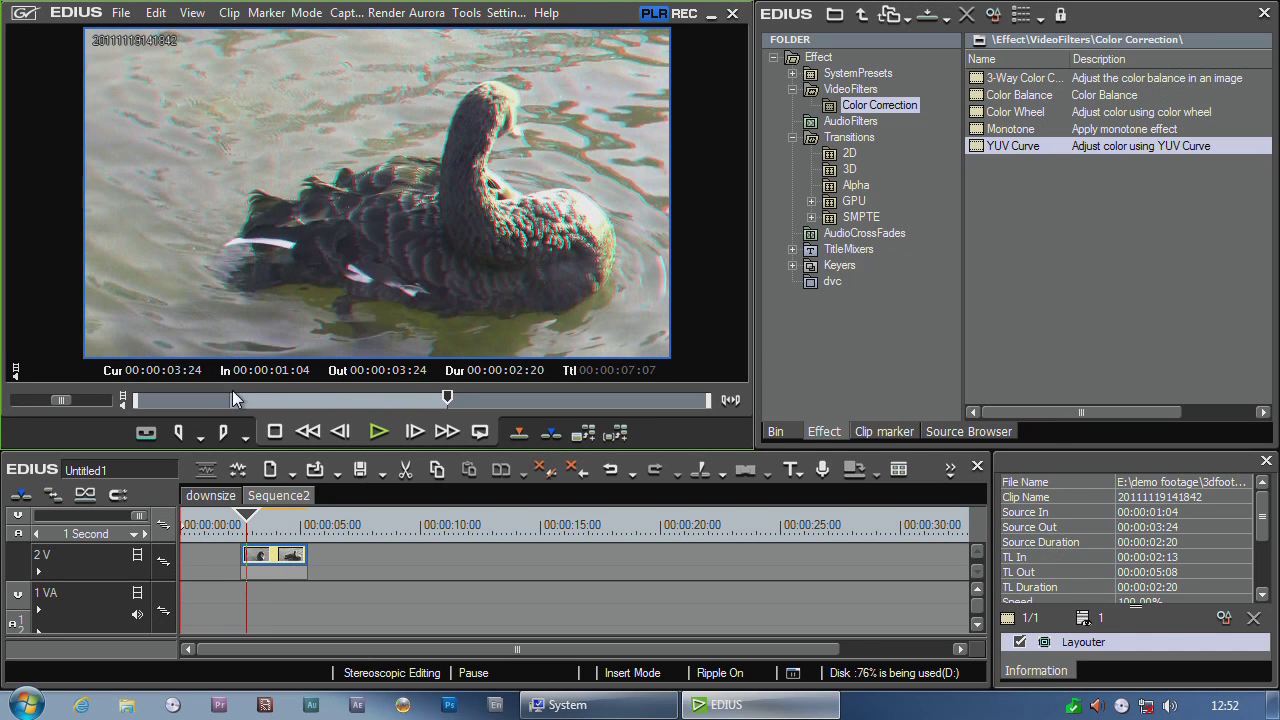
drag(350, 403, 297, 400)
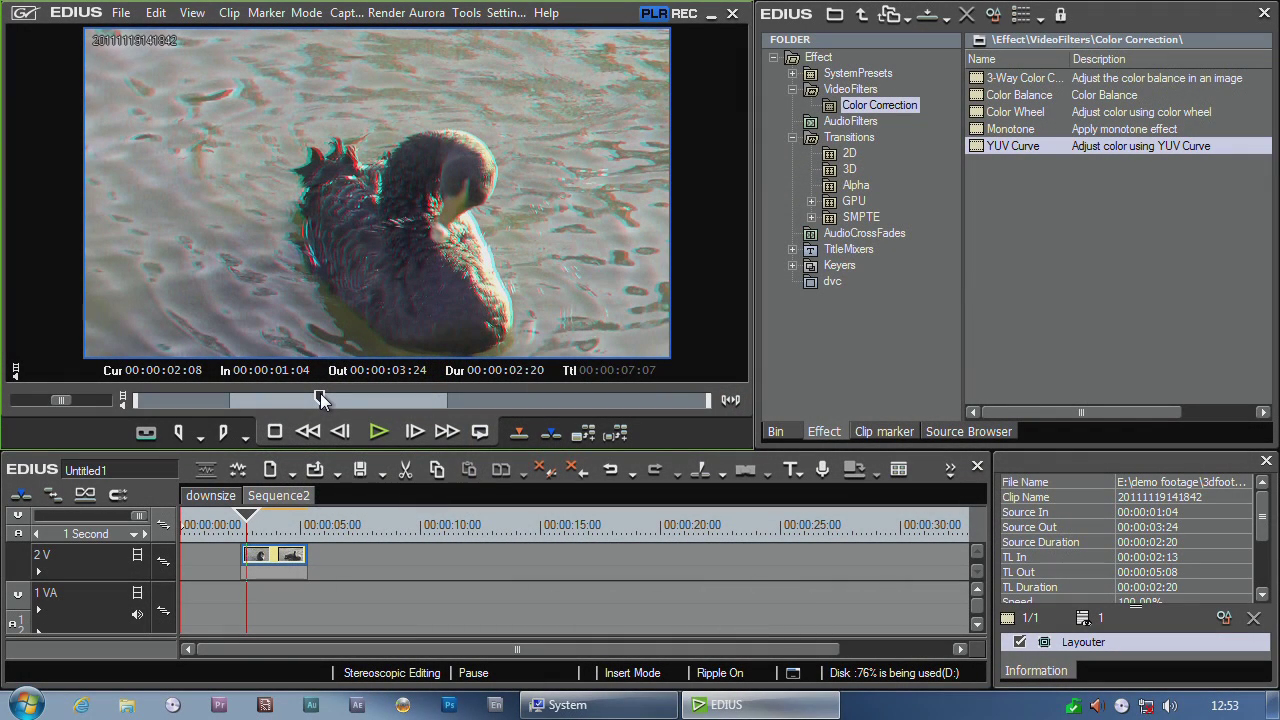
click(776, 432)
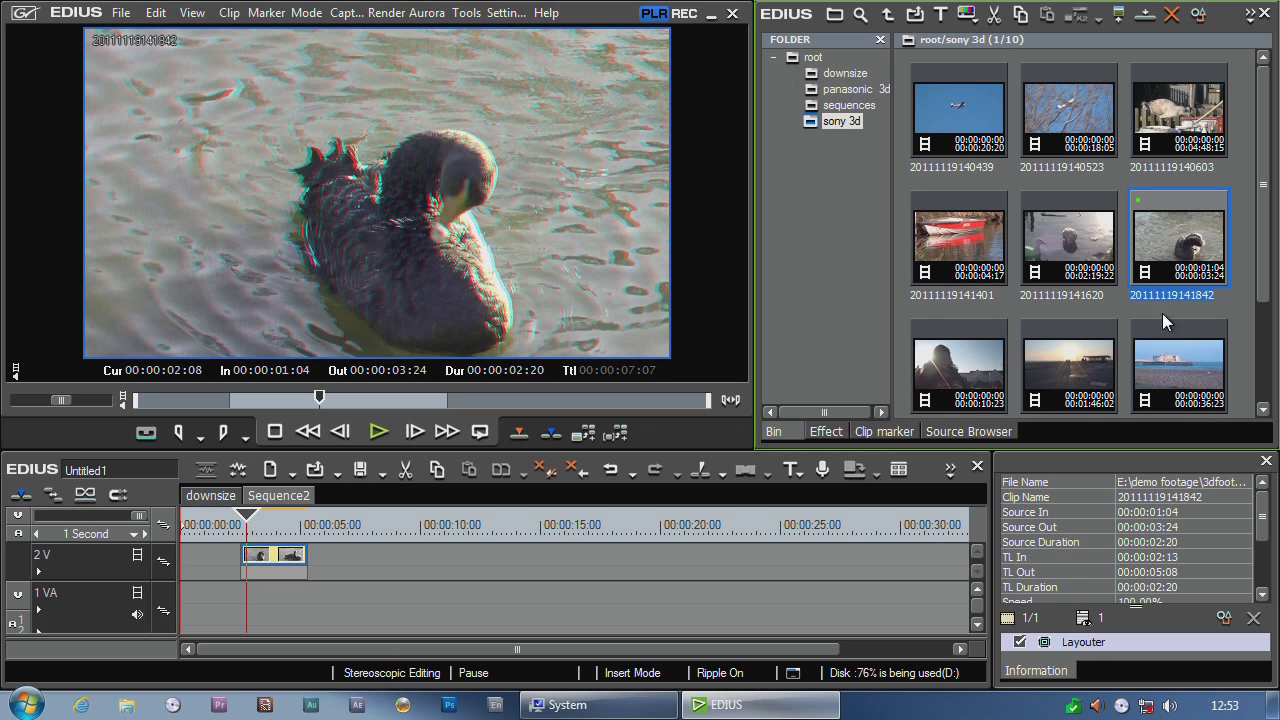
click(1100, 118)
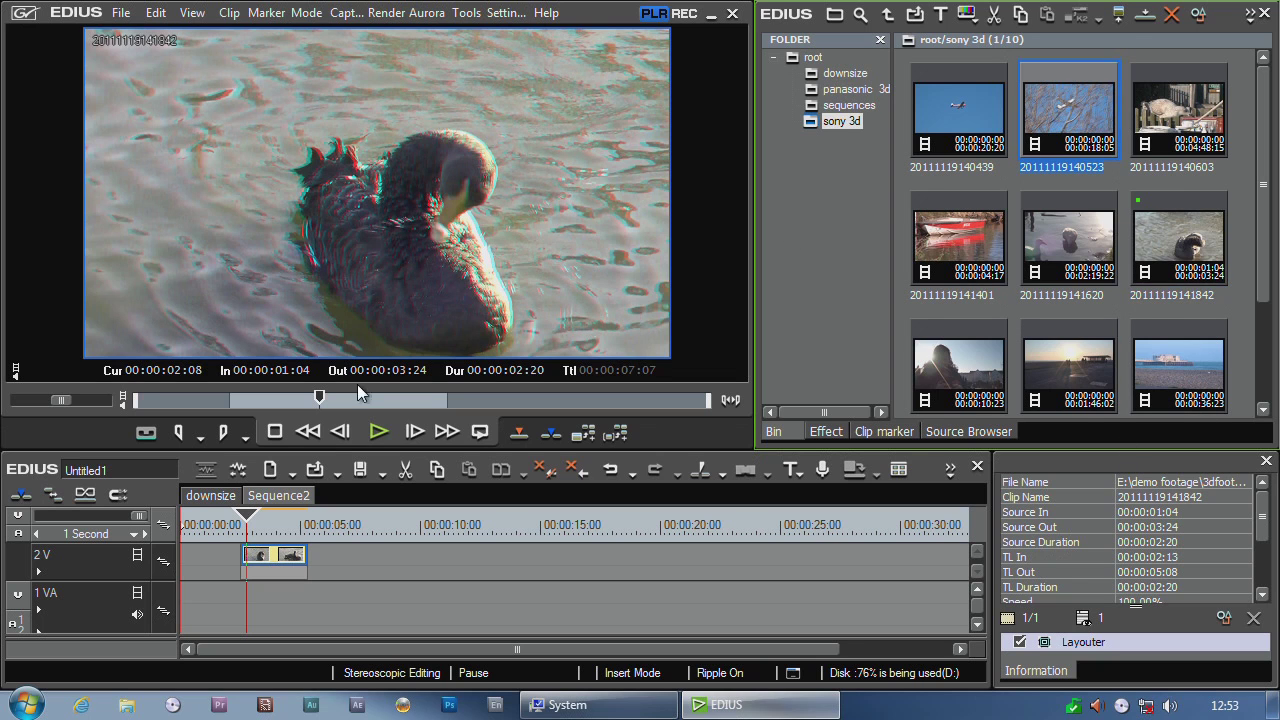
drag(262, 396, 394, 397)
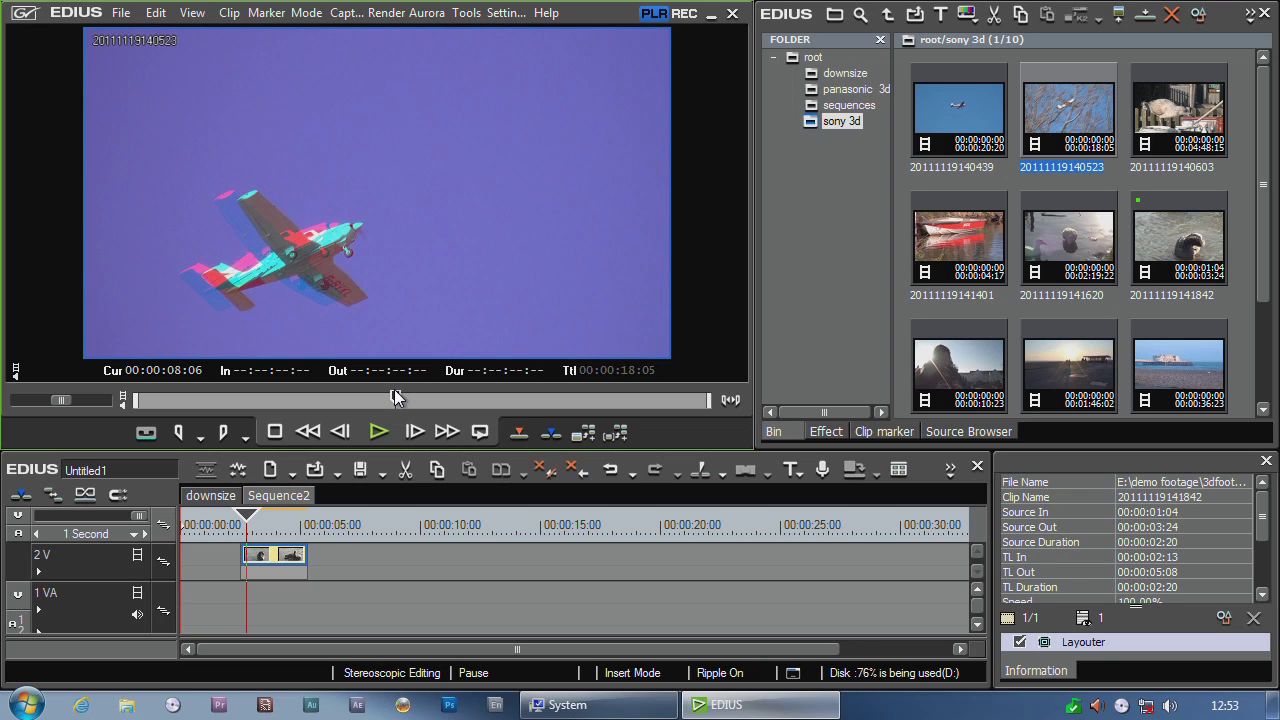
Open the panasonic 3d left and right clips and load seagull clip 30039 into the player
click(841, 90)
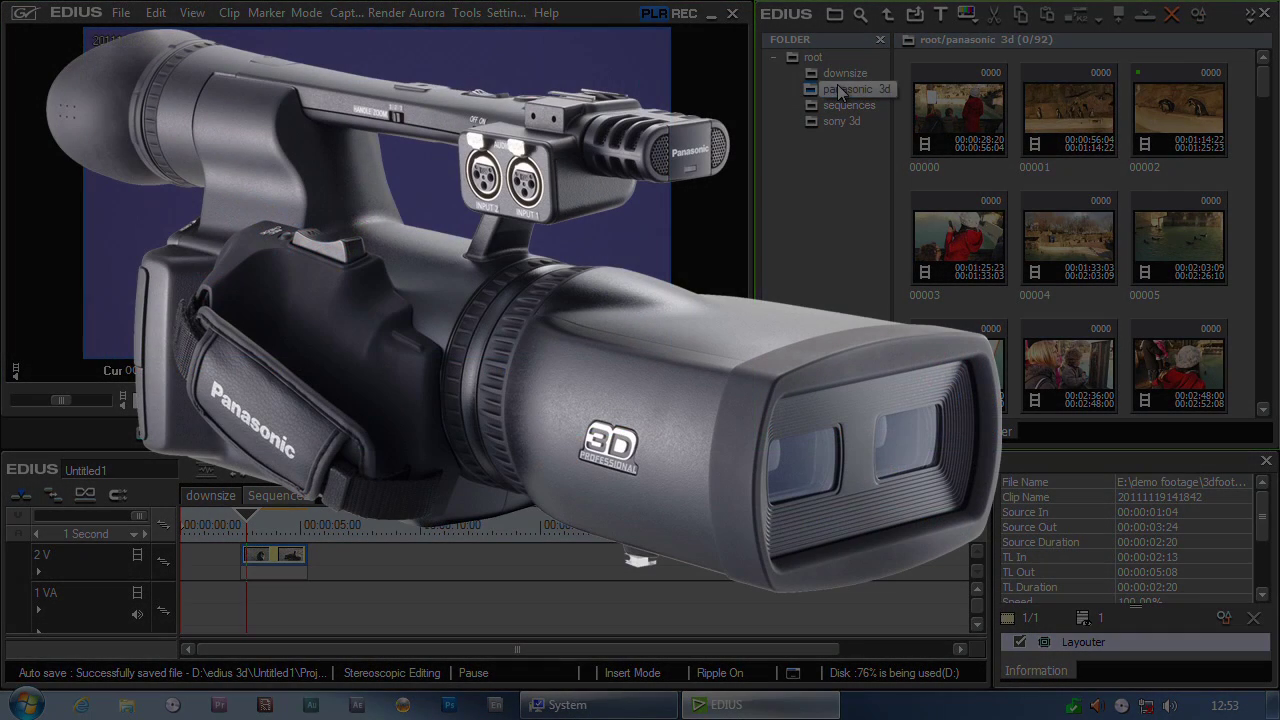
click(1068, 112)
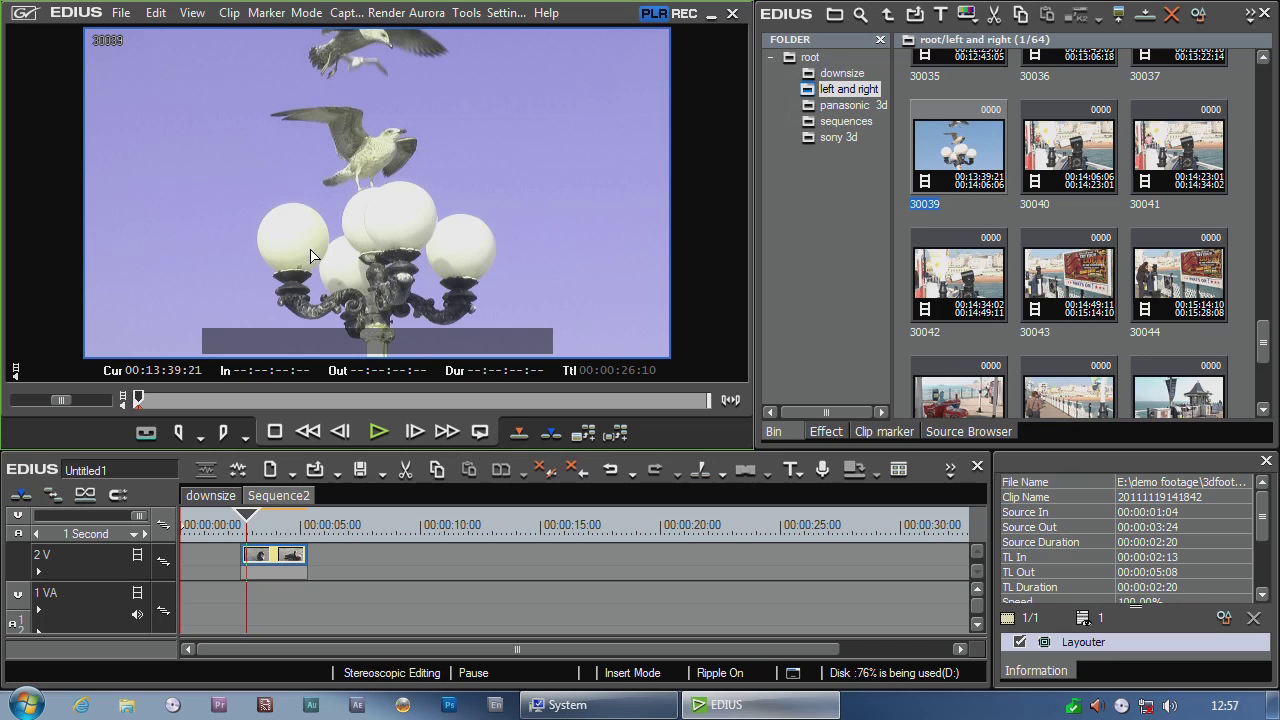
Switch the bin to detail view, move 30039 beneath 20039, and select both clips
key(ctrl+shift+v)
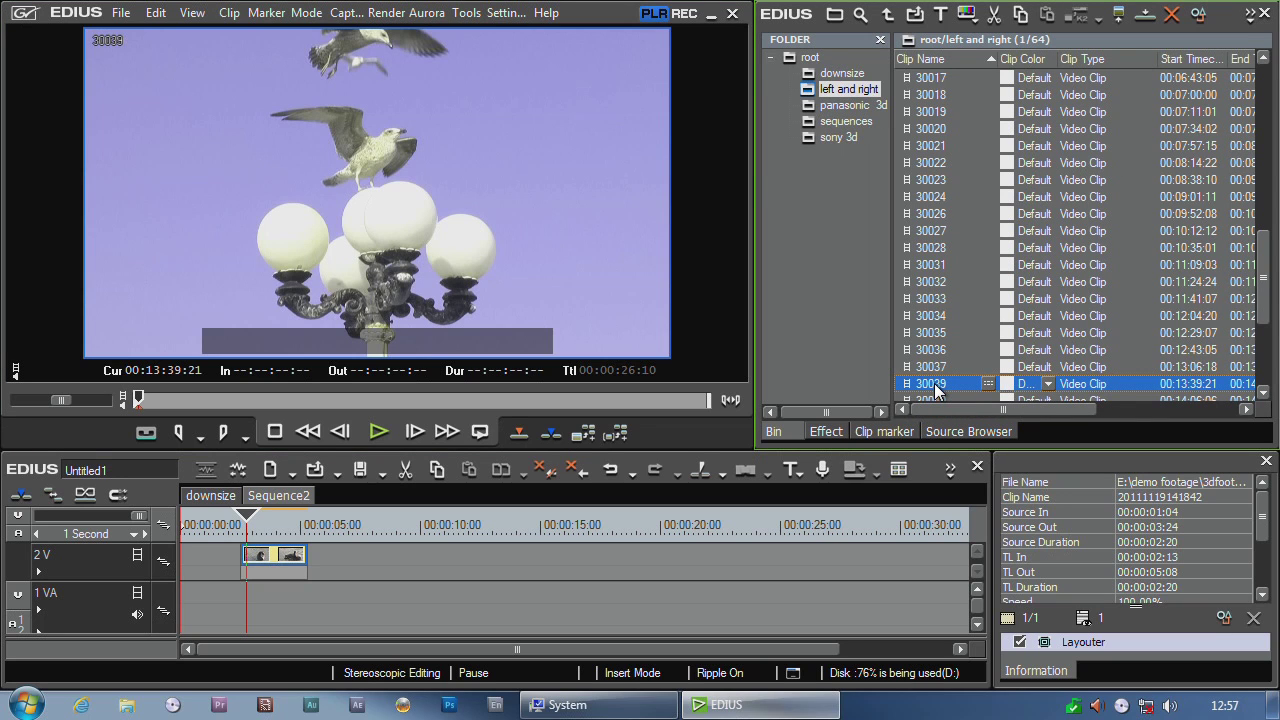
drag(936, 390, 968, 212)
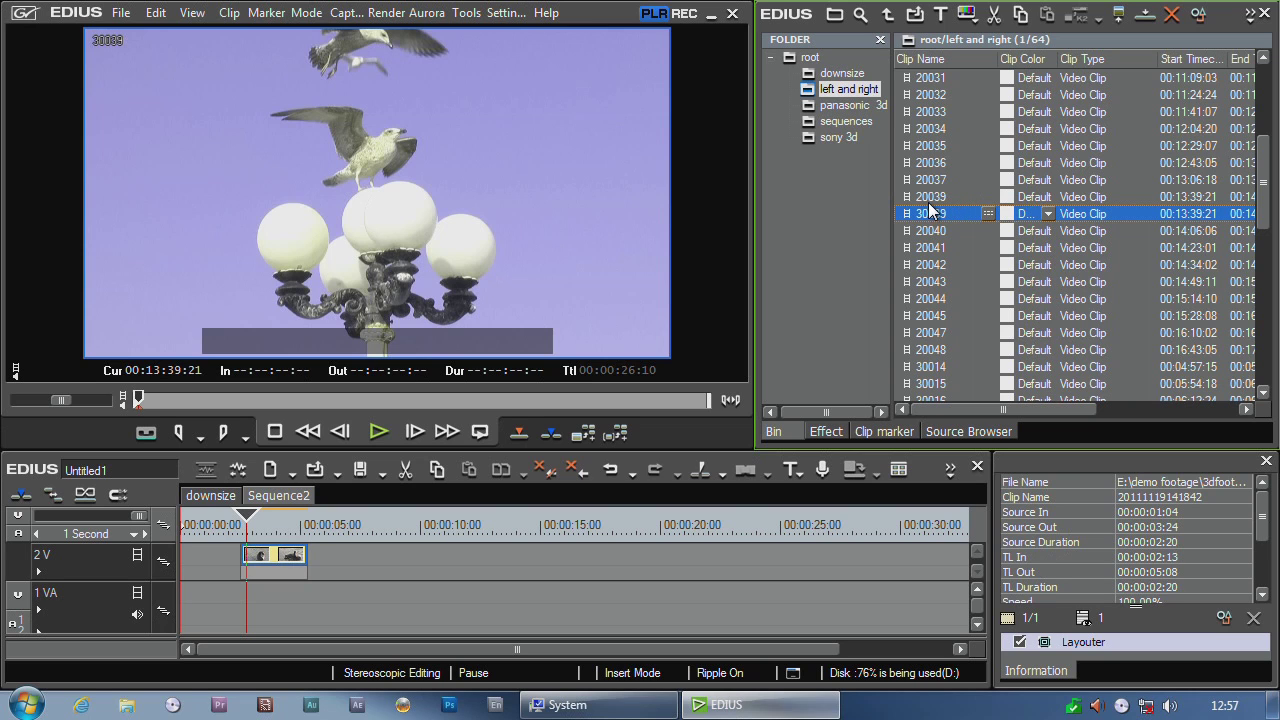
shift+click(933, 200)
Pair clips 20039 and 30039 with Set as Stereoscopic and confirm the dialog
right_click(935, 205)
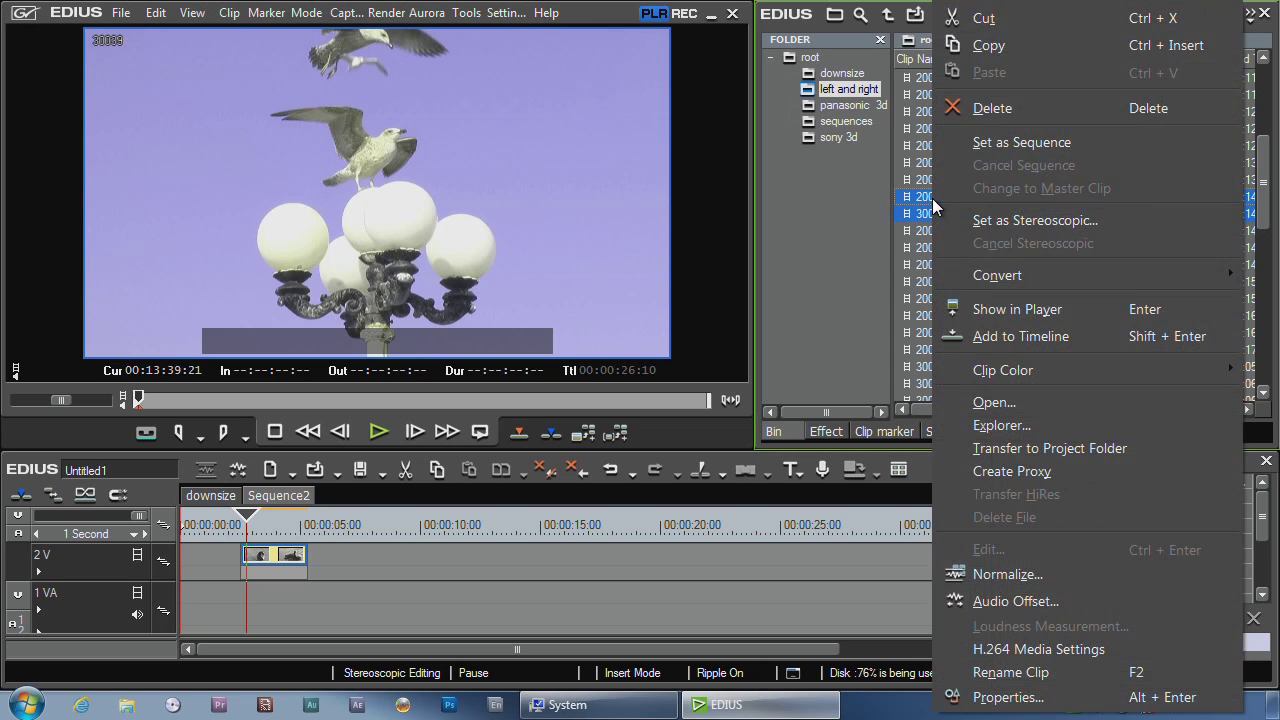
click(975, 221)
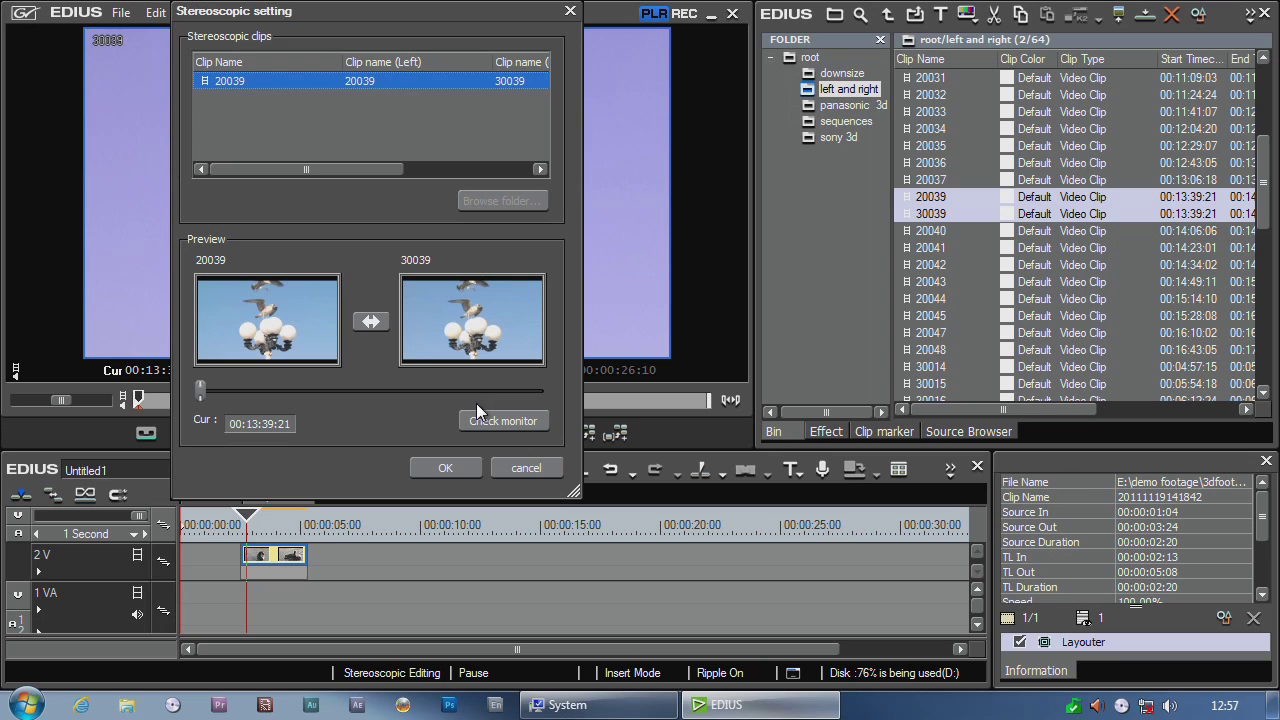
click(448, 467)
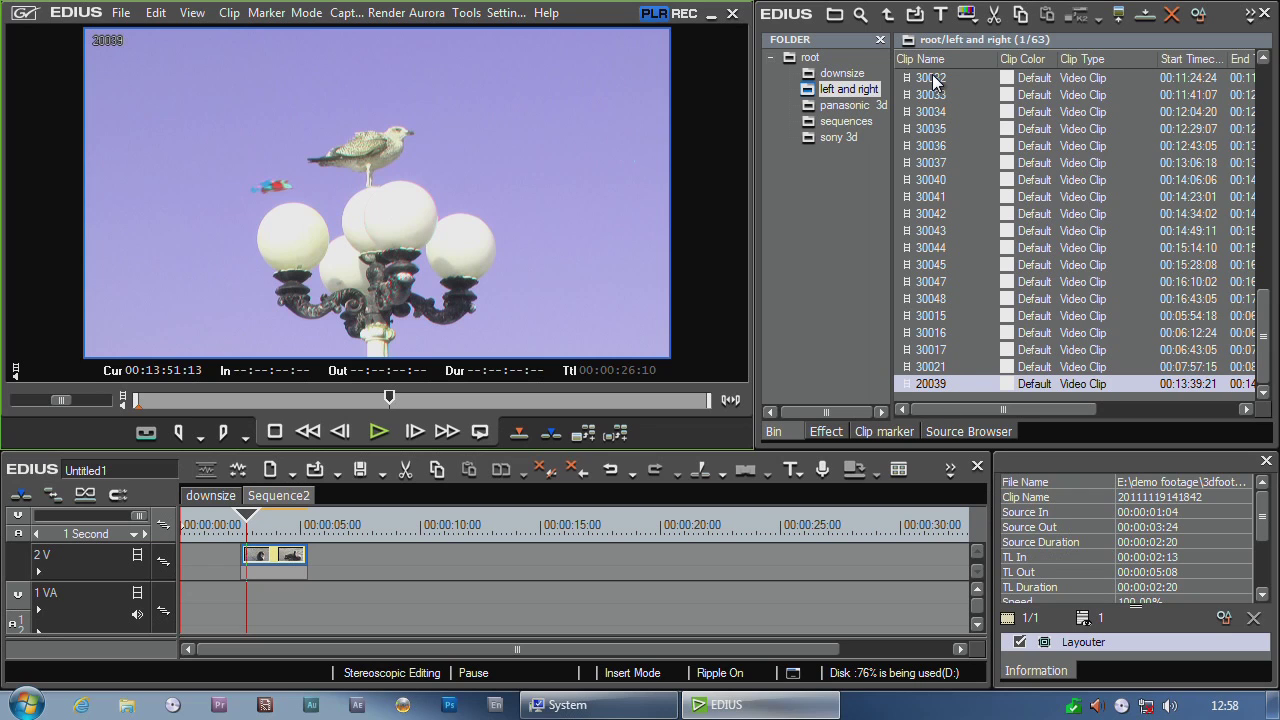
Show the RecDate/Time column, hide unneeded columns, and sort the clips by recording date
click(935, 366)
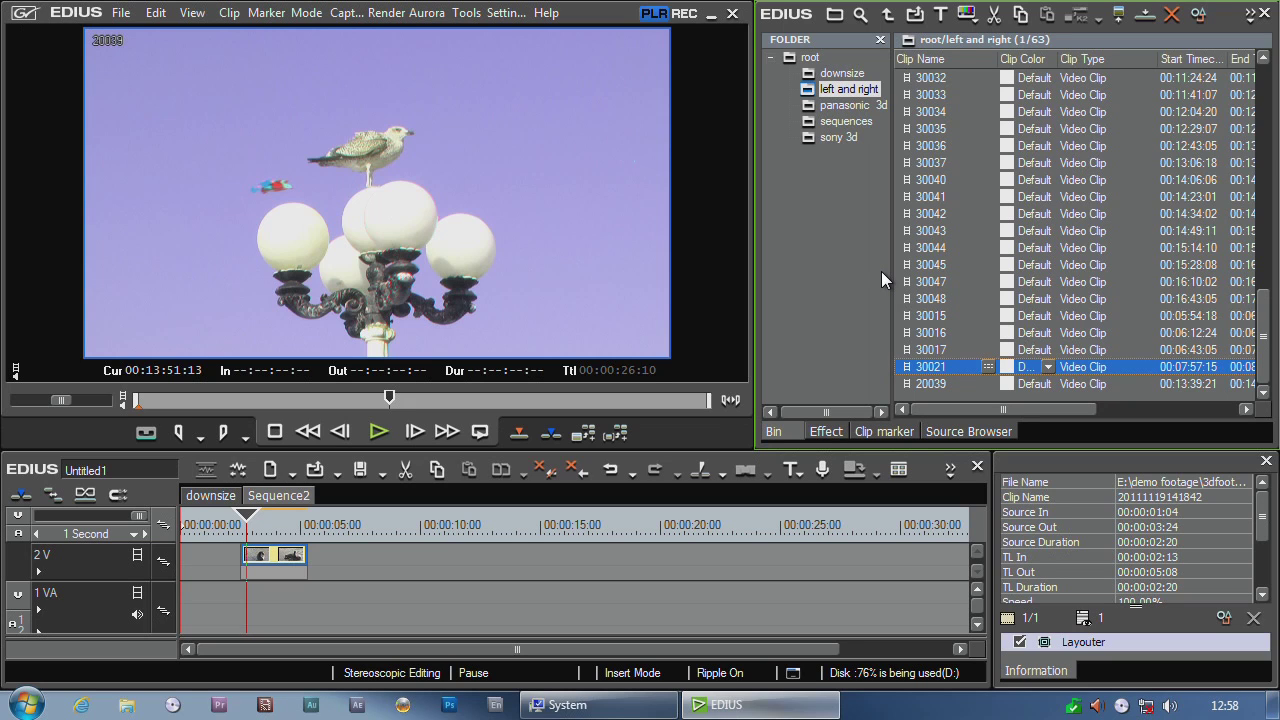
right_click(1022, 58)
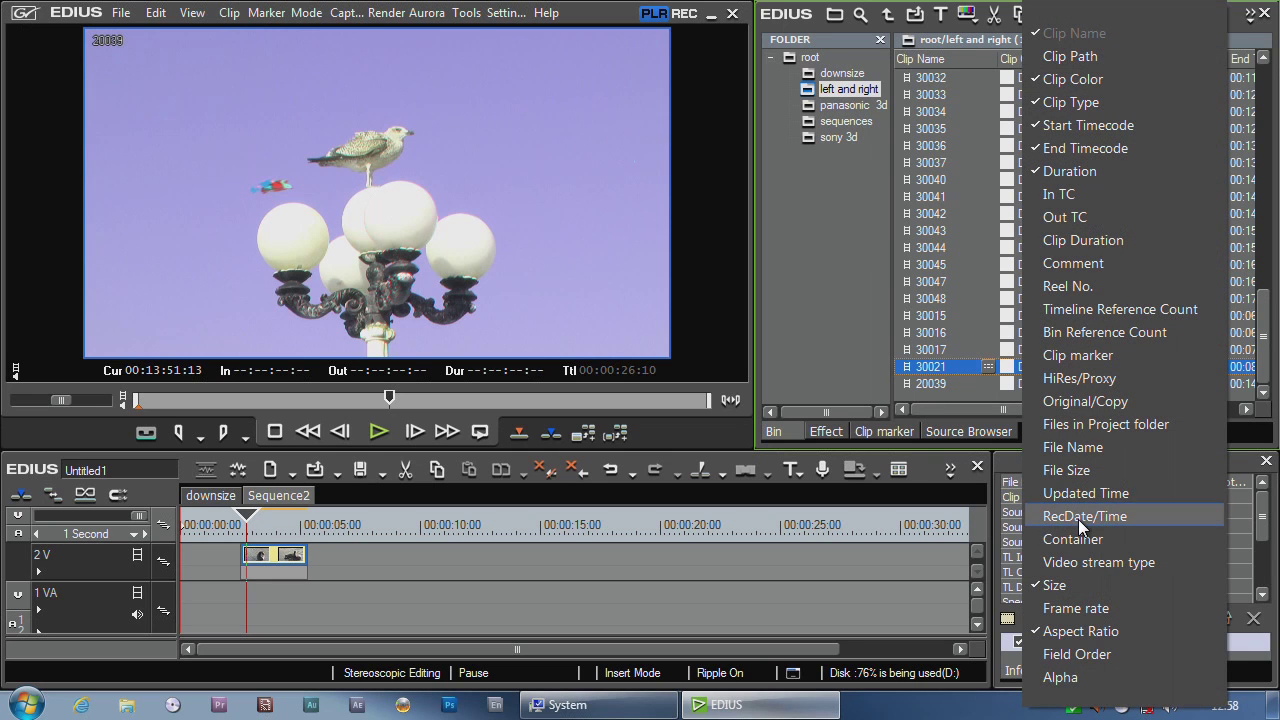
click(1078, 519)
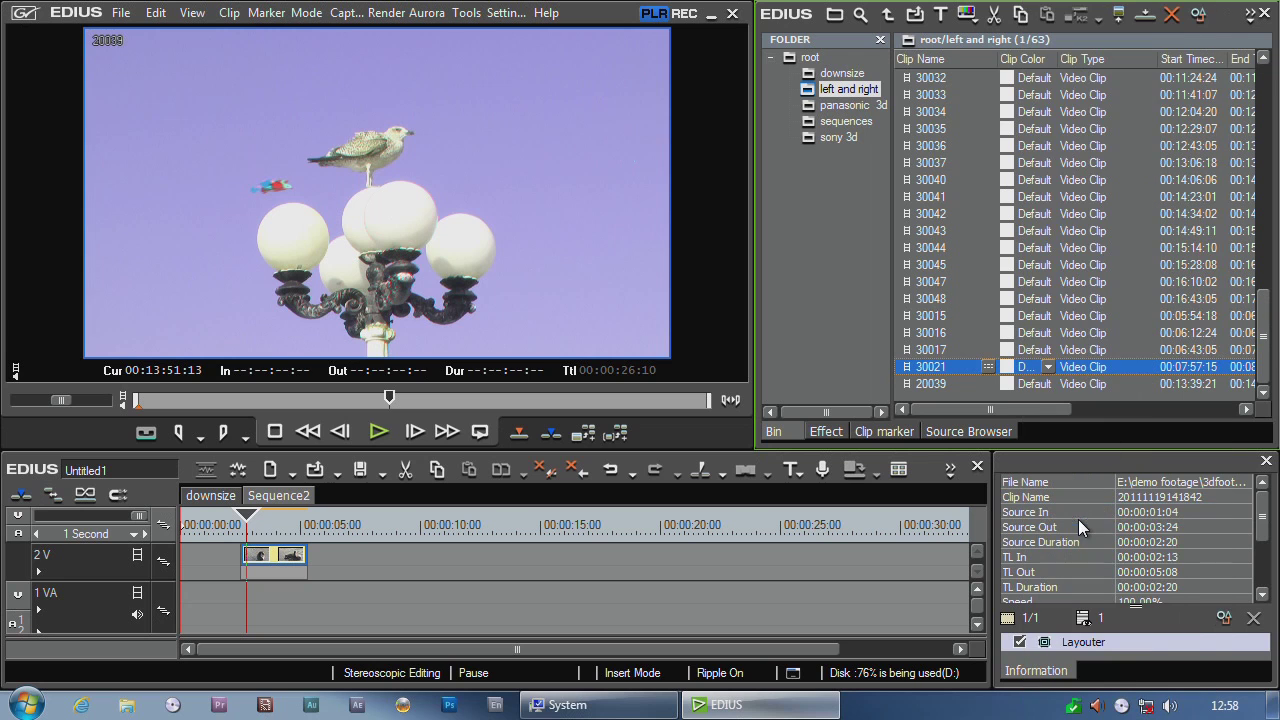
right_click(1033, 67)
click(1060, 92)
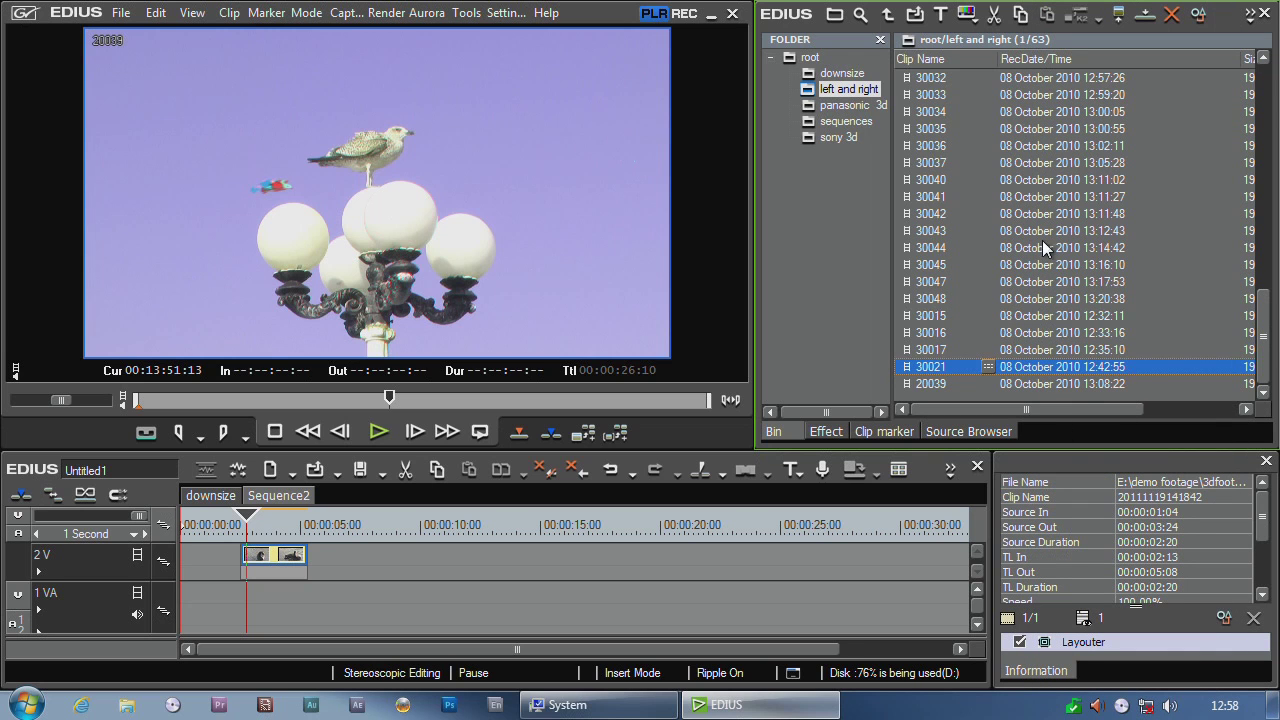
click(1061, 58)
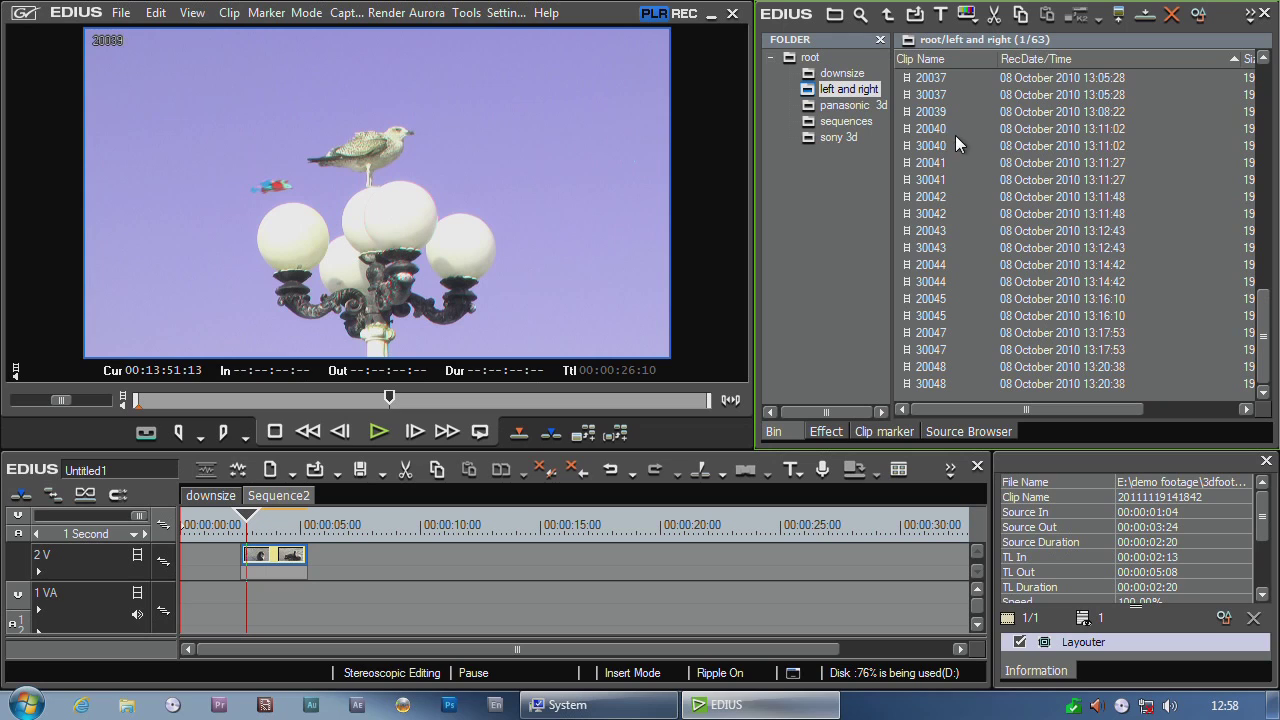
Begin selecting the date-sorted left and right clips for pairing
click(939, 165)
click(940, 199)
click(948, 216)
Pair the selected clips 20040 through 30048 as stereoscopic clips and confirm
shift+click(940, 129)
right_click(940, 129)
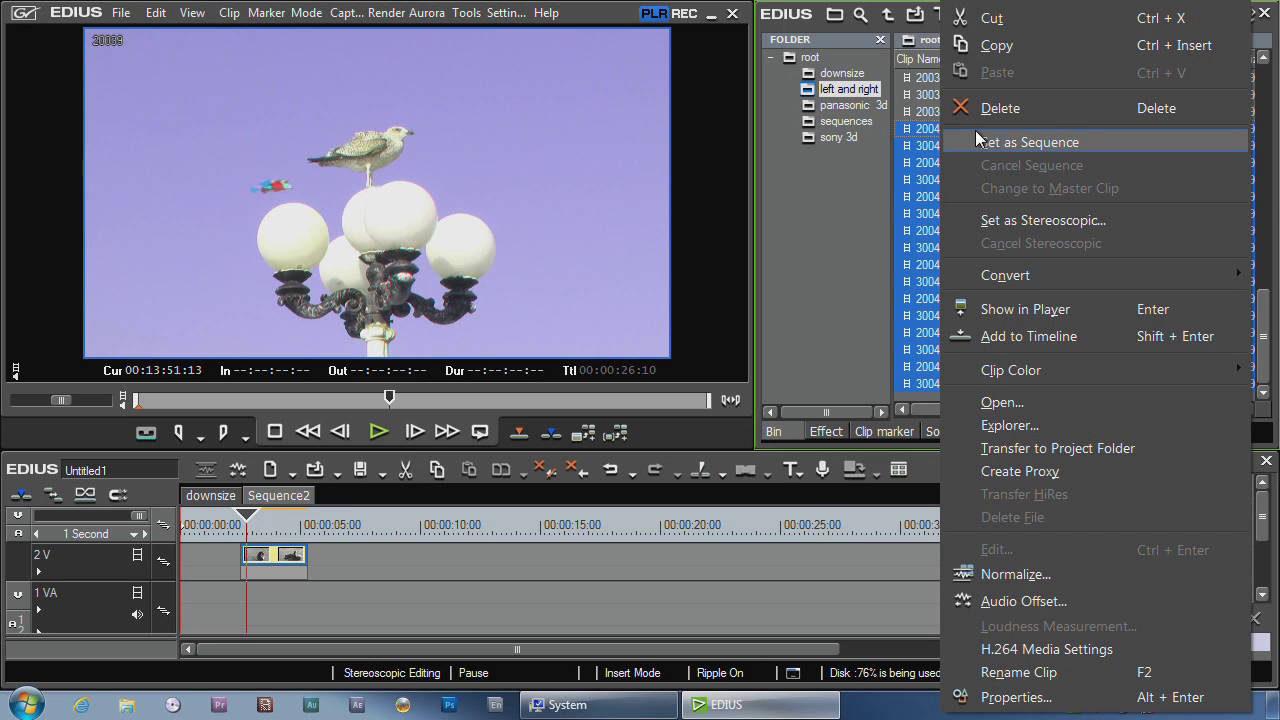
click(1021, 222)
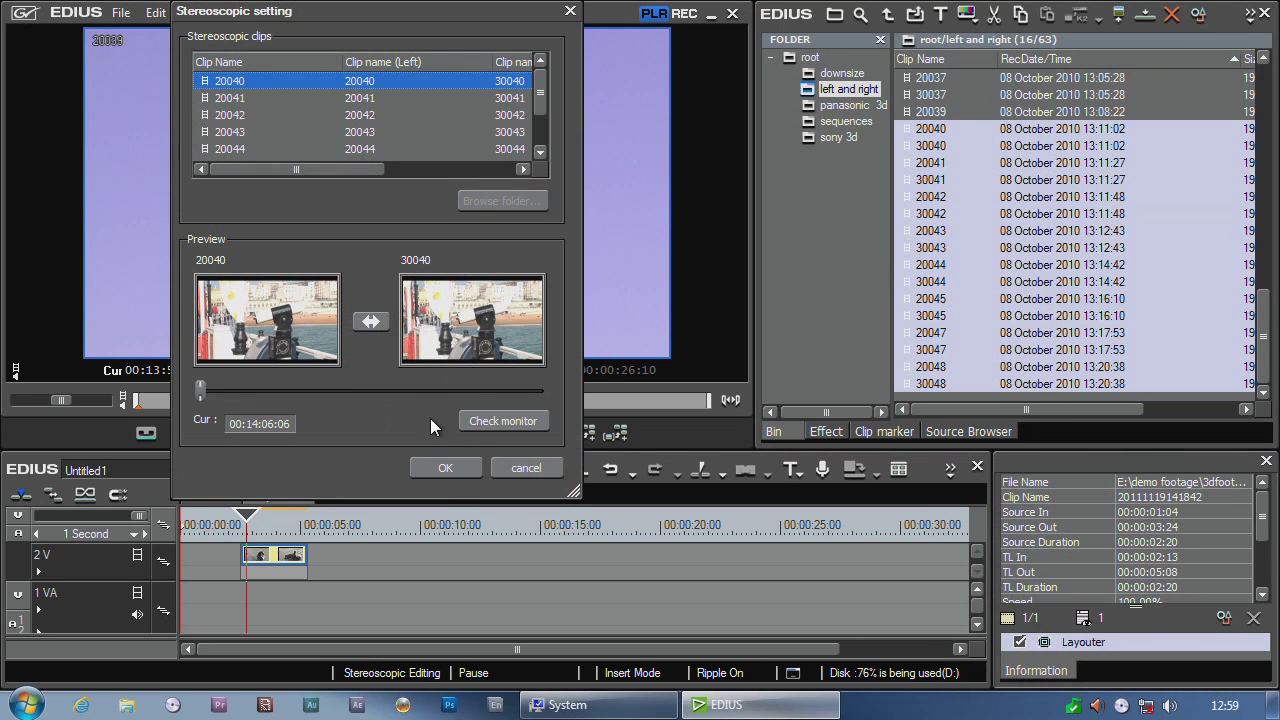
click(445, 468)
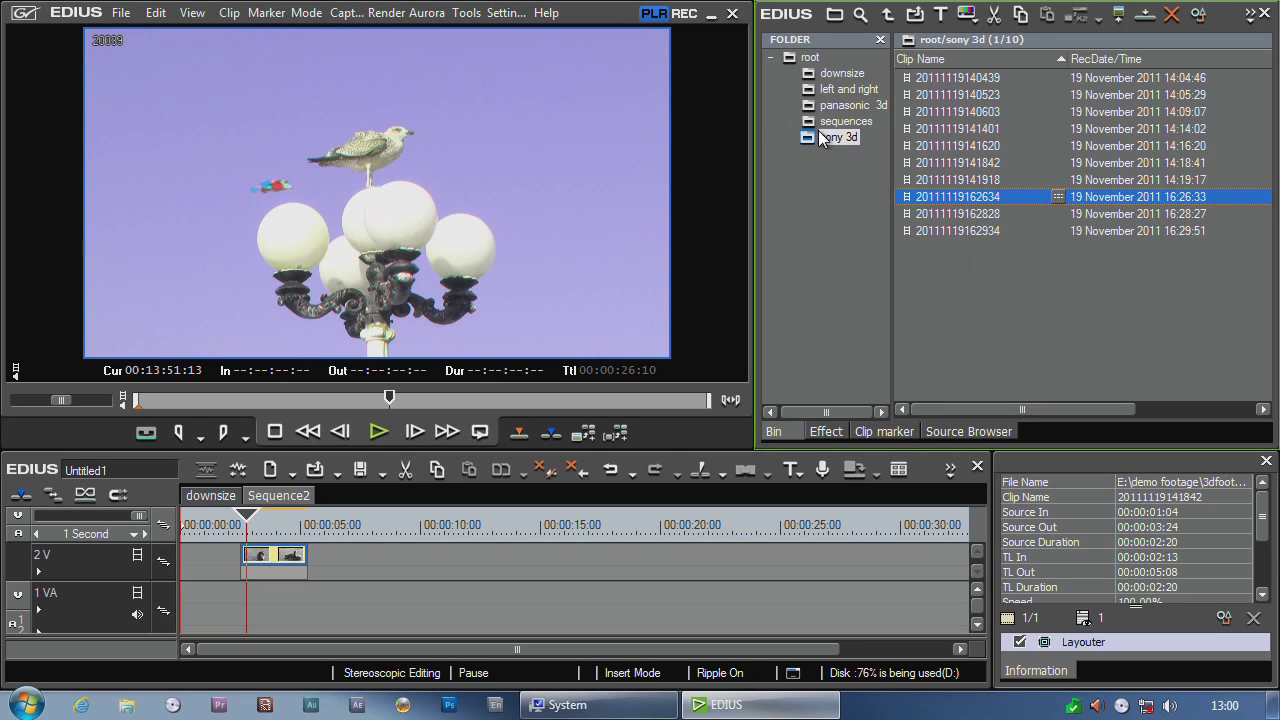
double_click(908, 200)
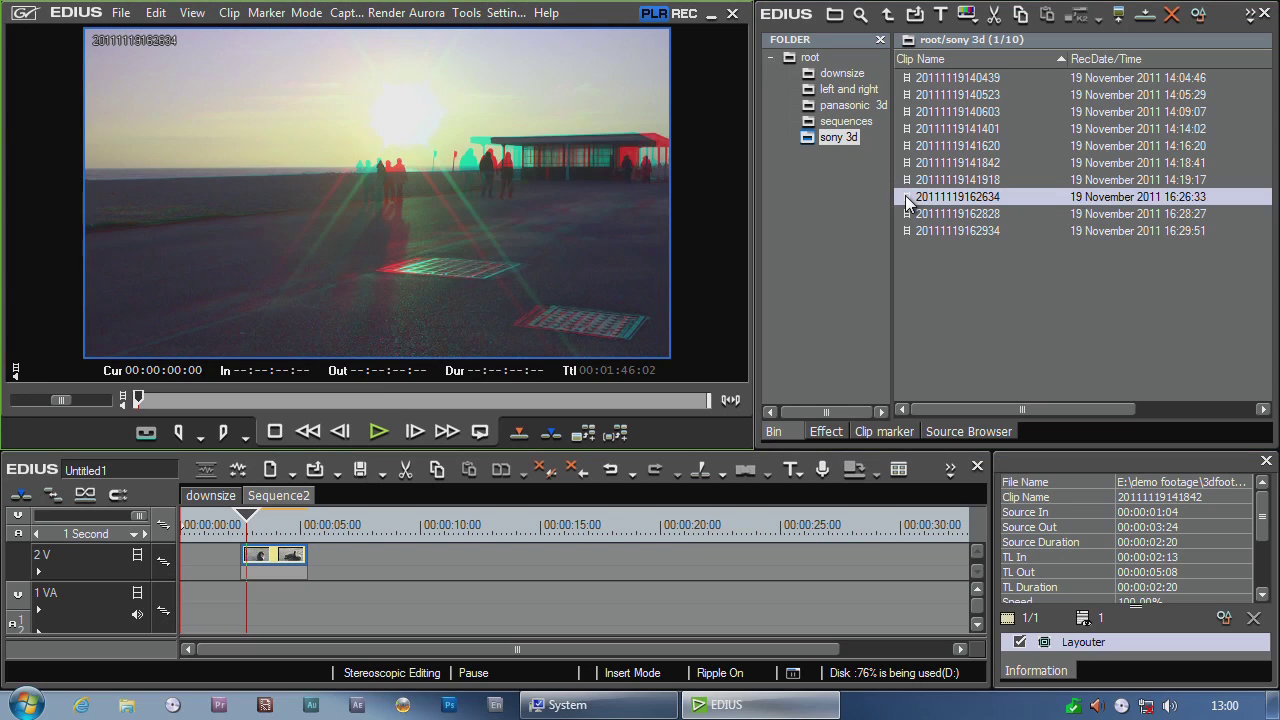